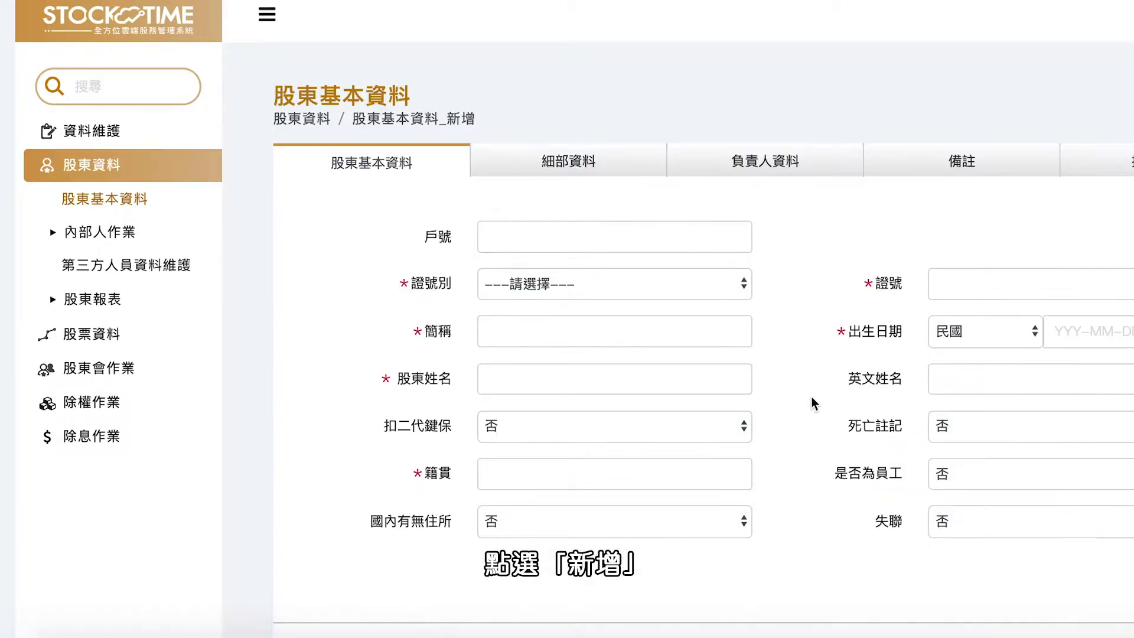
Step: Enter the shareholder's account number, ID type 本國個人, full and short names, native place 台北 and ID number
{"action": "left_click", "coordinate": [614, 240]}
{"action": "type", "text": "11"}
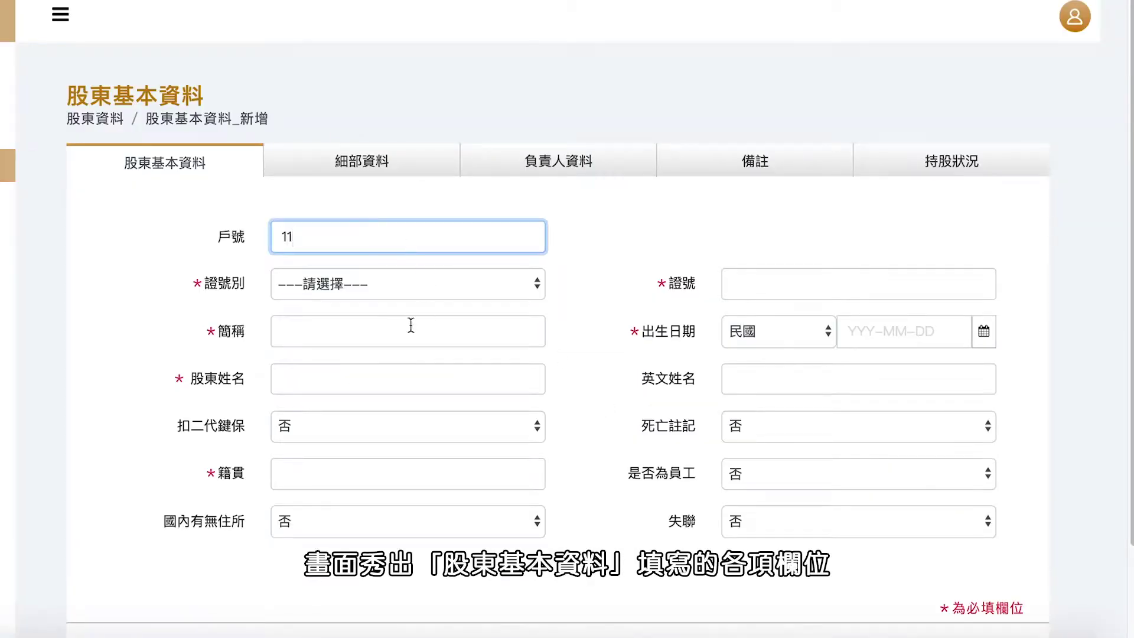
{"action": "left_click", "coordinate": [608, 290]}
{"action": "left_click", "coordinate": [401, 306]}
{"action": "left_click", "coordinate": [356, 385]}
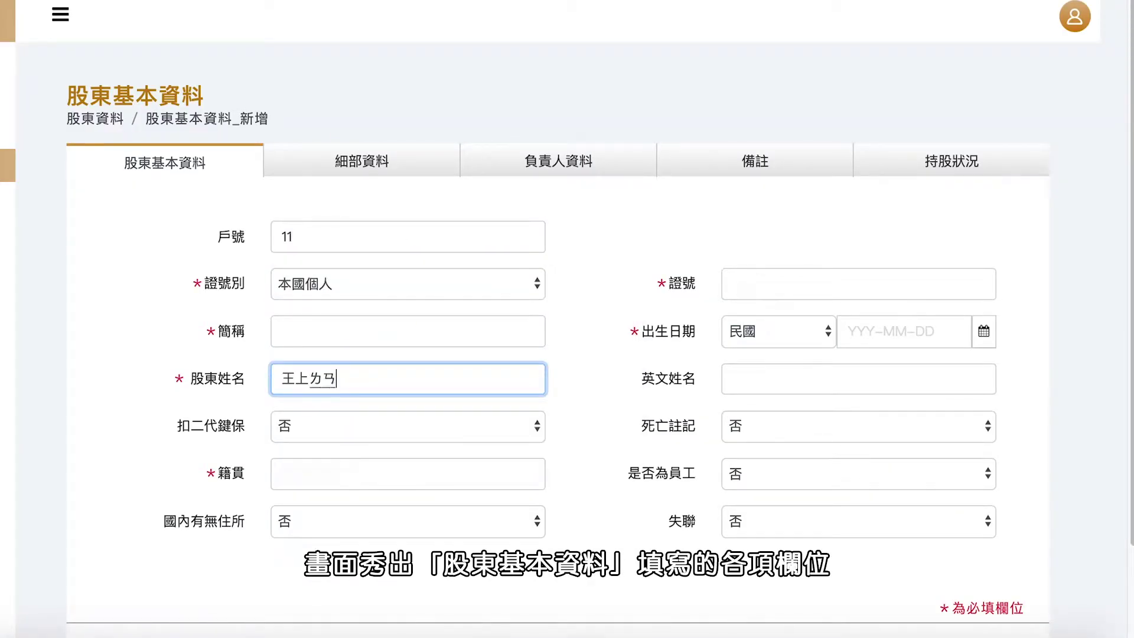
{"action": "left_click", "coordinate": [285, 332]}
{"action": "type", "text": "王小姐"}
{"action": "left_click", "coordinate": [331, 473]}
{"action": "type", "text": "台北"}
{"action": "left_click", "coordinate": [752, 289]}
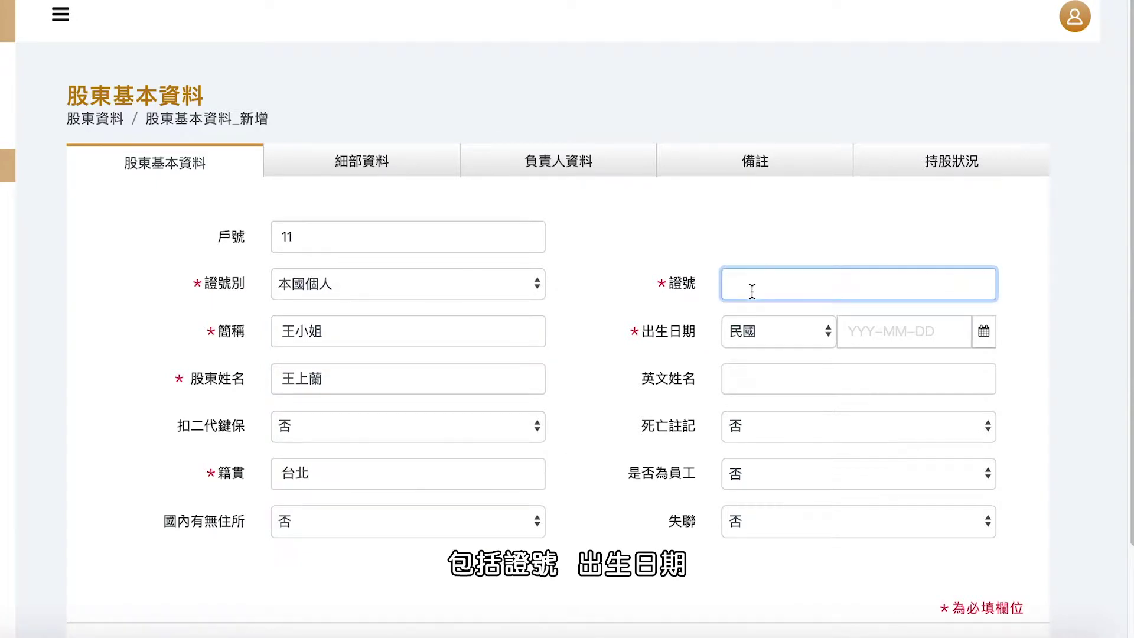
Step: Pick the shareholder's birth date from the calendar's year, month and day
{"action": "left_click", "coordinate": [886, 331]}
{"action": "left_click", "coordinate": [960, 367]}
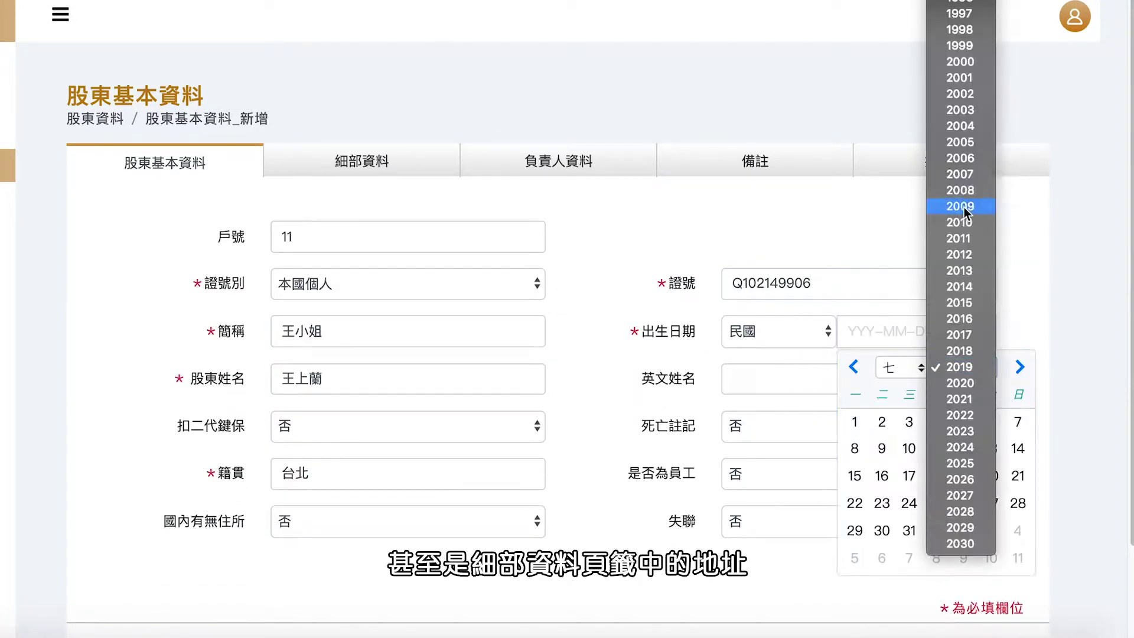
{"action": "scroll", "coordinate": [960, 295], "scroll_direction": "up", "scroll_amount": 10}
{"action": "left_click", "coordinate": [960, 7]}
{"action": "left_click", "coordinate": [901, 367]}
{"action": "left_click", "coordinate": [904, 271]}
{"action": "left_click", "coordinate": [1017, 449]}
Step: In 細部資料, enter the registered address in 台南市 中西區 with its street address
{"action": "left_click", "coordinate": [362, 161]}
{"action": "left_click", "coordinate": [335, 237]}
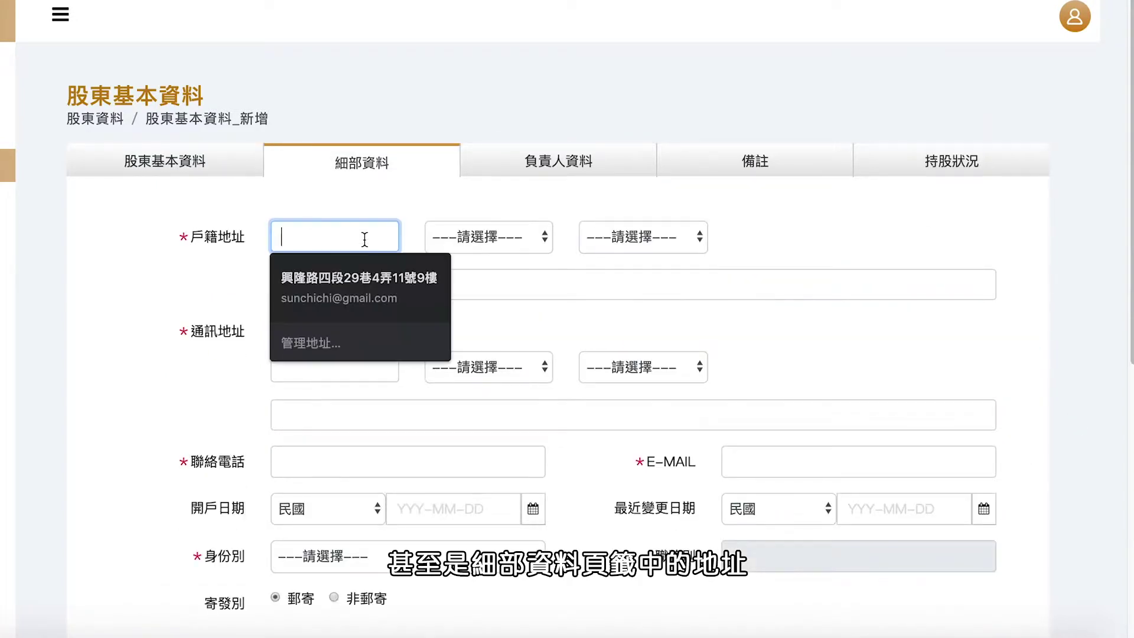
{"action": "left_click", "coordinate": [488, 236]}
{"action": "left_click", "coordinate": [491, 506]}
{"action": "left_click", "coordinate": [643, 237]}
{"action": "left_click", "coordinate": [633, 251]}
{"action": "left_click", "coordinate": [342, 286]}
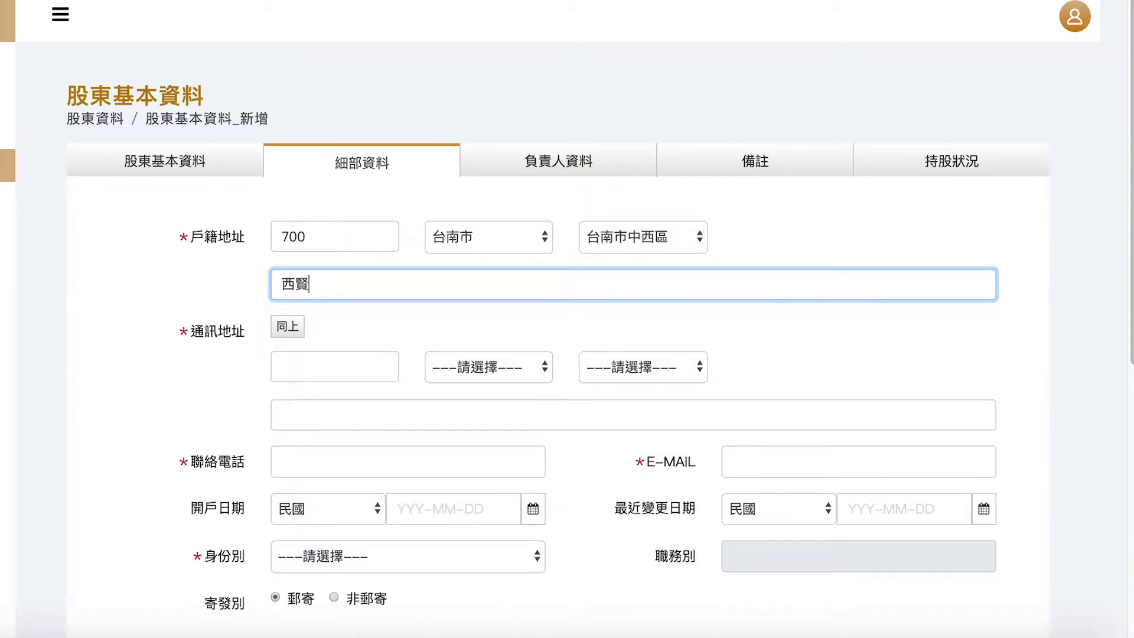
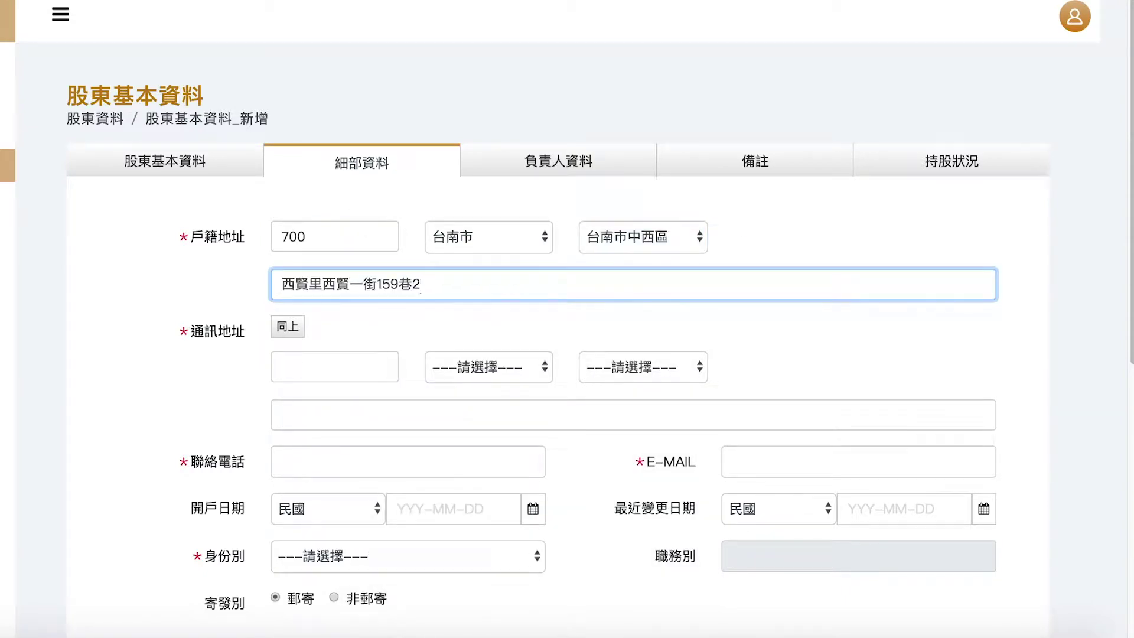
{"action": "key", "text": "Tab"}
{"action": "key", "text": "Return"}
Step: Copy the address to mailing address, add phone and e-mail, set 身份別 本國自然人, and save
{"action": "left_click", "coordinate": [342, 463]}
{"action": "left_click", "coordinate": [859, 461]}
{"action": "scroll", "coordinate": [508, 488], "scroll_direction": "down", "scroll_amount": 1}
{"action": "left_click", "coordinate": [407, 556]}
{"action": "left_click", "coordinate": [508, 489]}
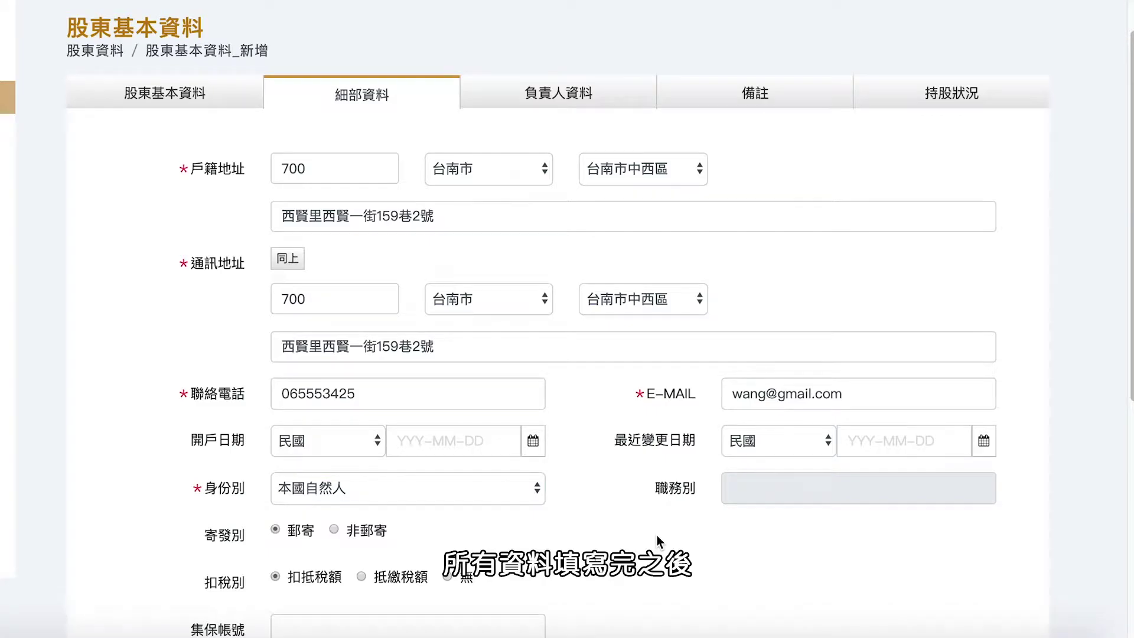
{"action": "scroll", "coordinate": [657, 535], "scroll_direction": "down", "scroll_amount": 3}
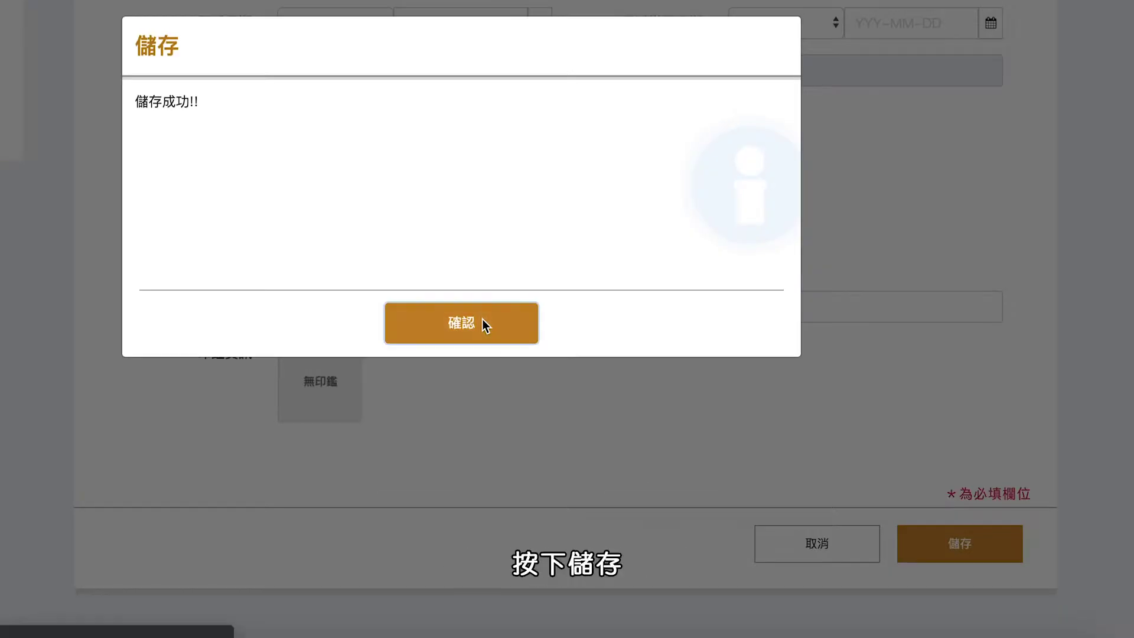
{"action": "left_click", "coordinate": [482, 319]}
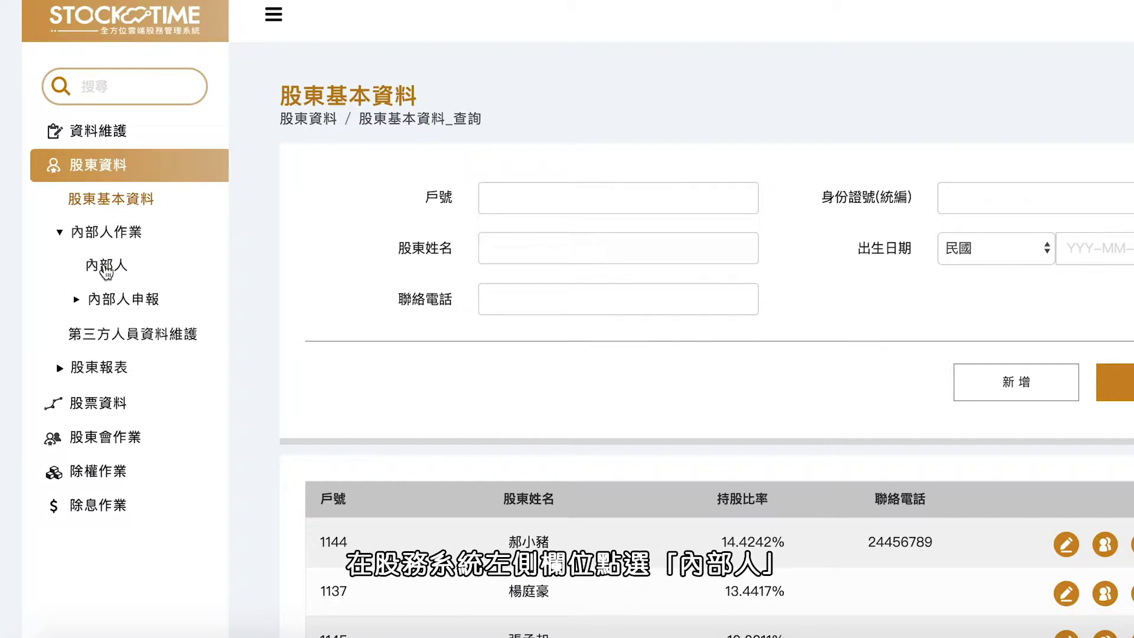
Step: Start a new 內部人 record with the insider's account number and name
{"action": "left_click", "coordinate": [107, 268]}
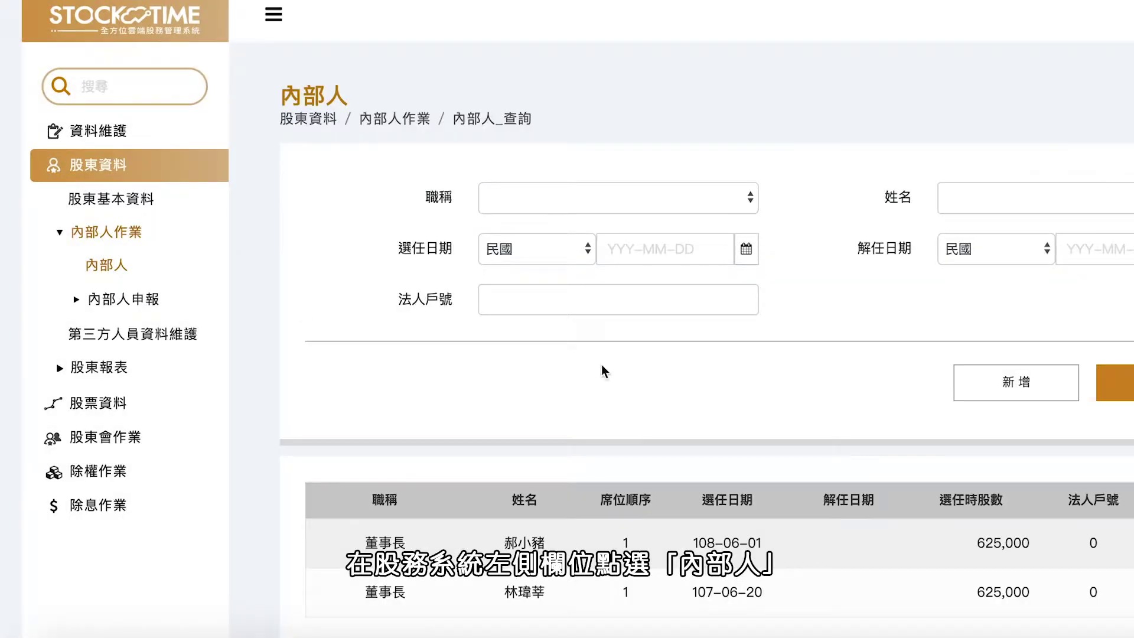
{"action": "left_click", "coordinate": [974, 394]}
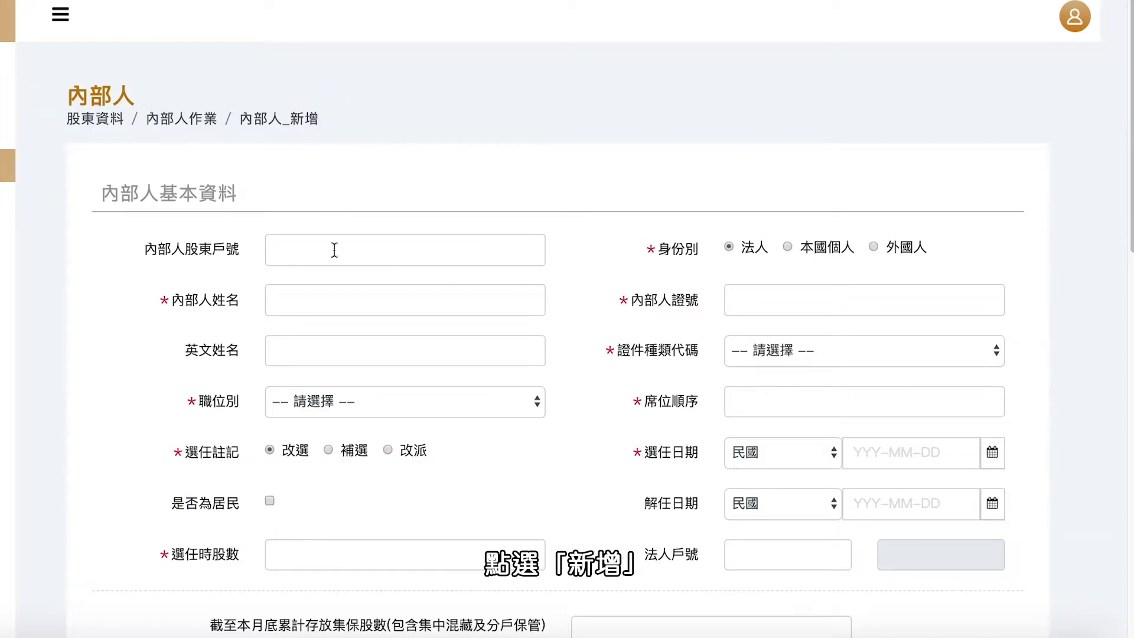
{"action": "type", "text": "5"}
{"action": "left_click", "coordinate": [335, 300]}
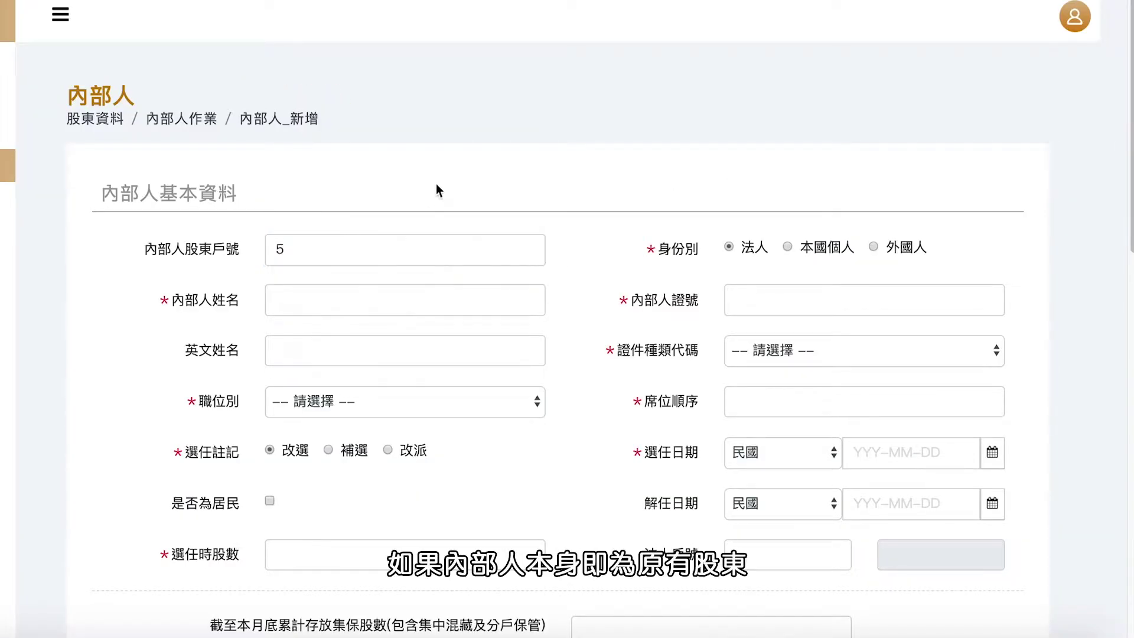
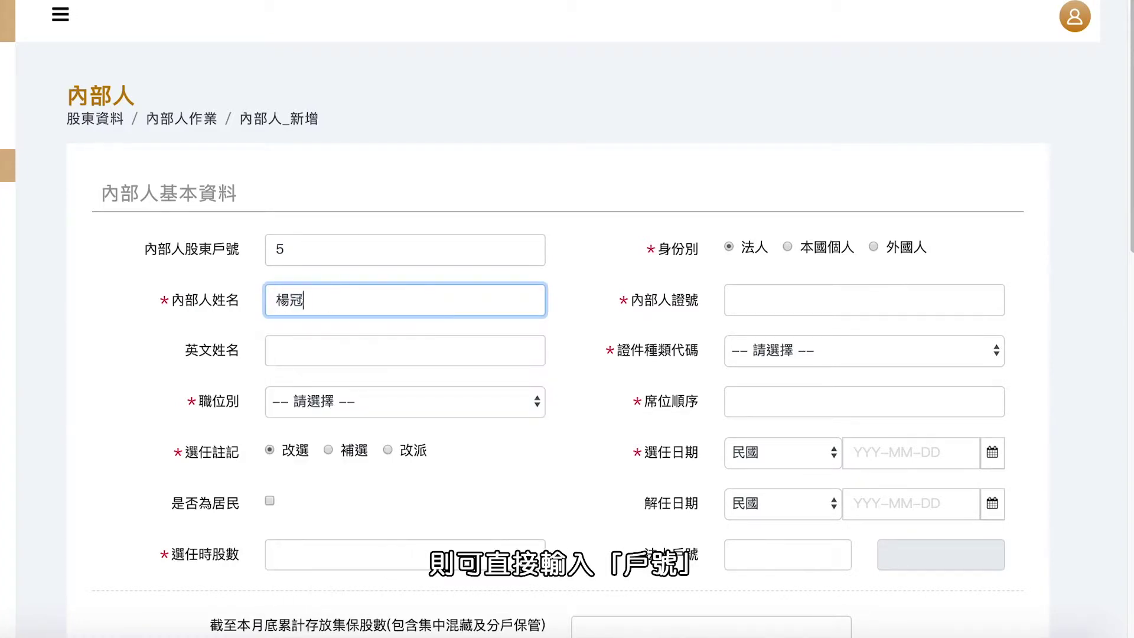
{"action": "key", "text": "Down"}
{"action": "key", "text": "8"}
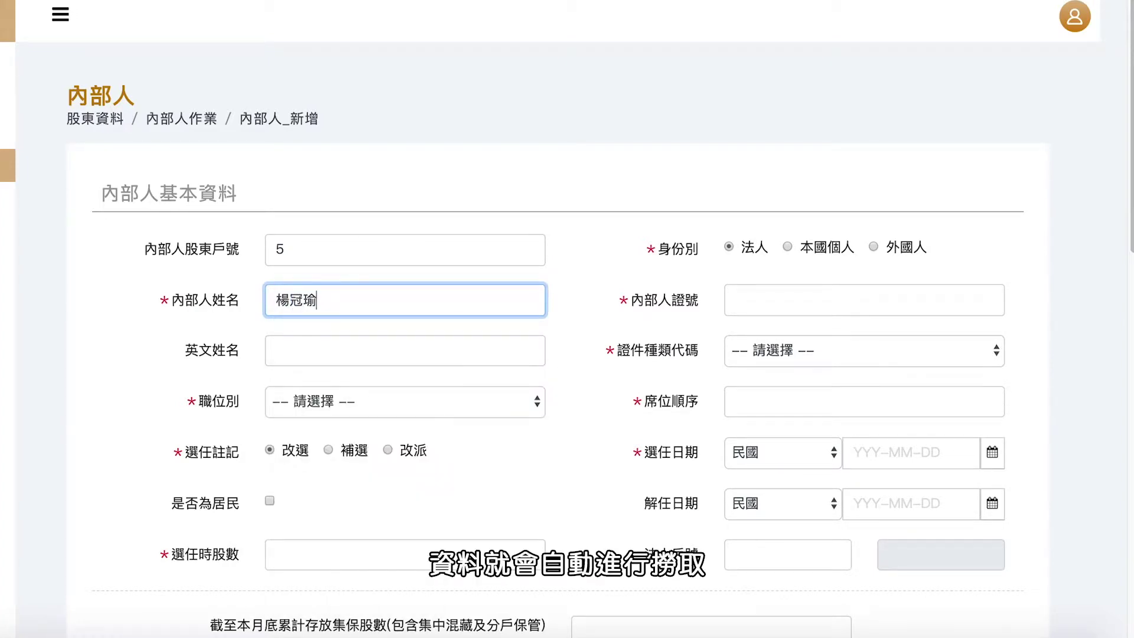
Step: Mark the insider as a domestic individual with ID number, 國民身分證, position 董事 and seat 2
{"action": "left_click", "coordinate": [787, 246]}
{"action": "left_click", "coordinate": [756, 304]}
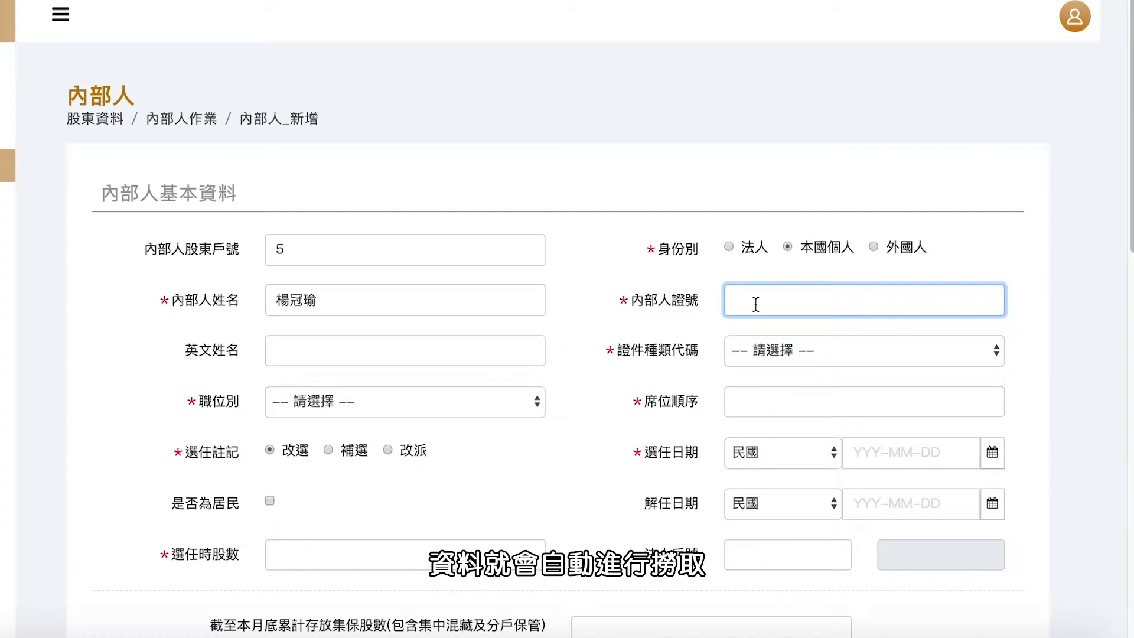
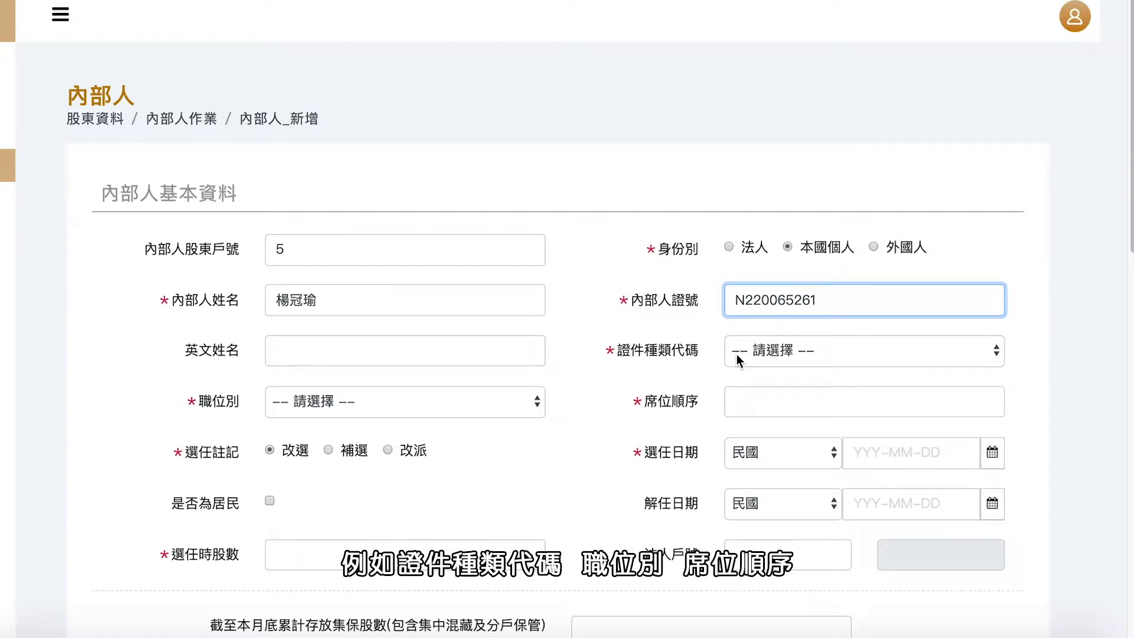
{"action": "left_click", "coordinate": [735, 353]}
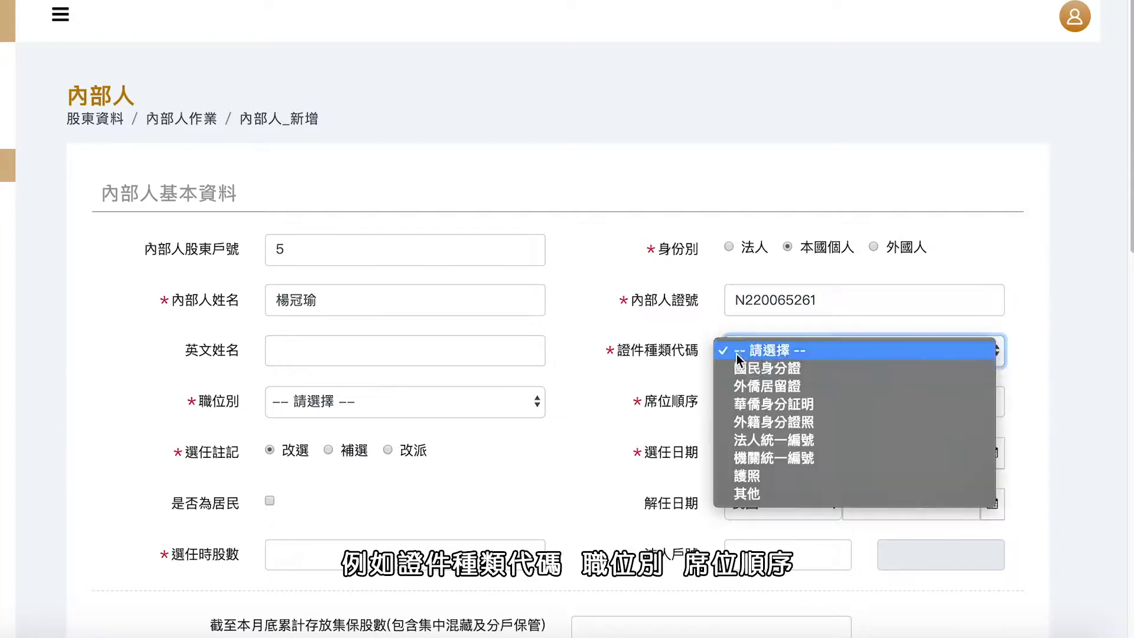
{"action": "left_click", "coordinate": [745, 374]}
{"action": "left_click", "coordinate": [466, 402]}
{"action": "left_click", "coordinate": [444, 469]}
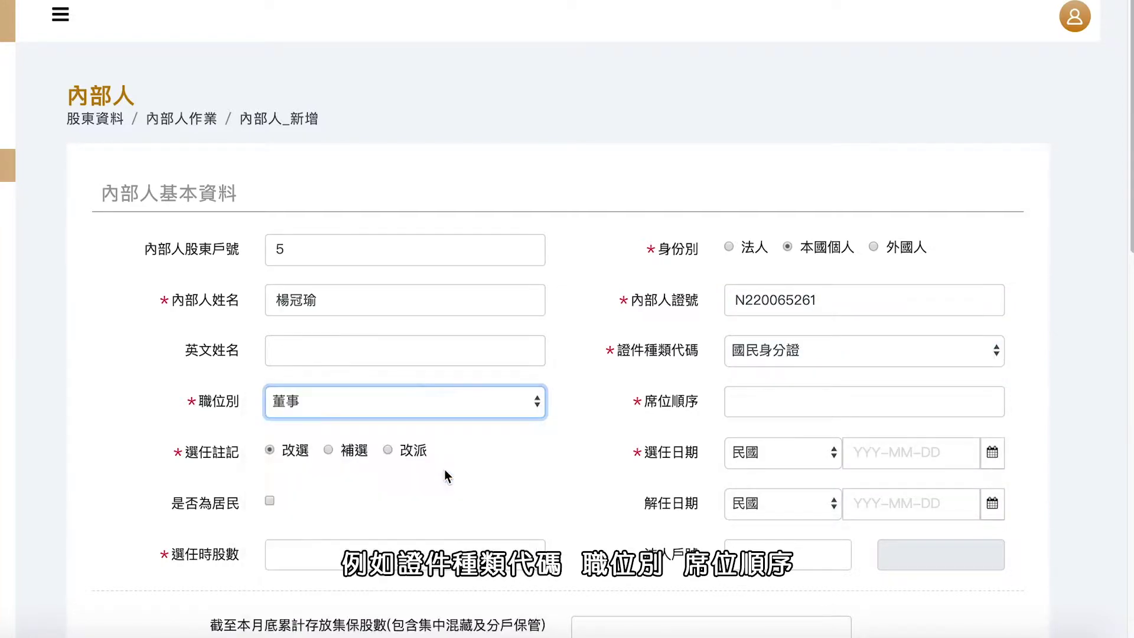
{"action": "left_click", "coordinate": [753, 400]}
{"action": "type", "text": "2"}
Step: Set election date 107-06-20 and 875000 shares at election, then save the insider
{"action": "scroll", "coordinate": [637, 385], "scroll_direction": "down", "scroll_amount": 3}
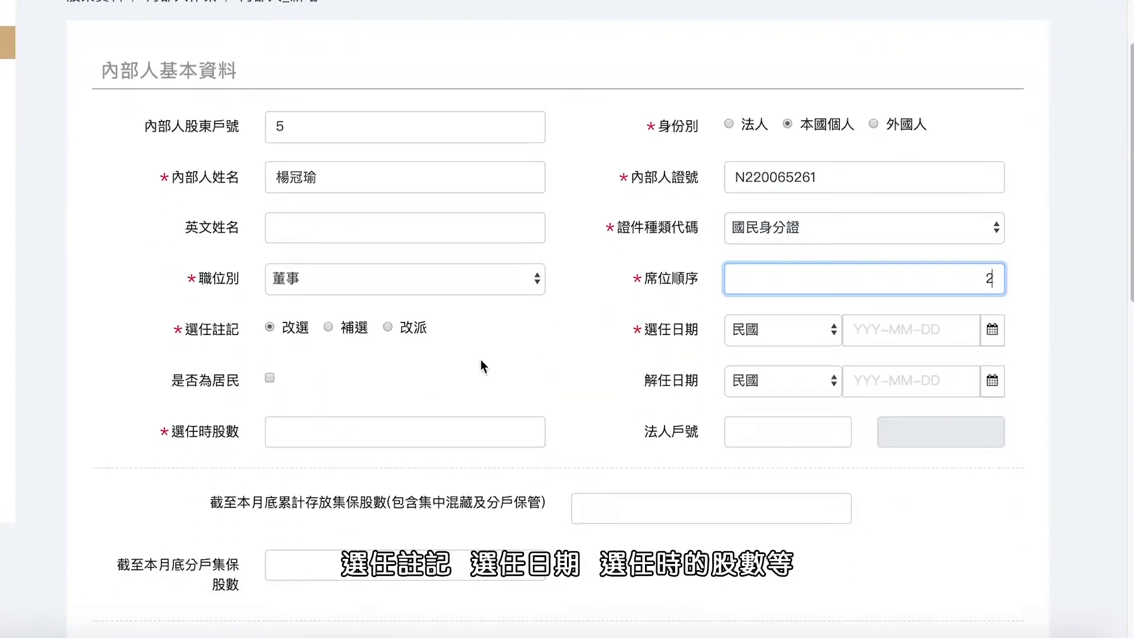
{"action": "left_click", "coordinate": [993, 331]}
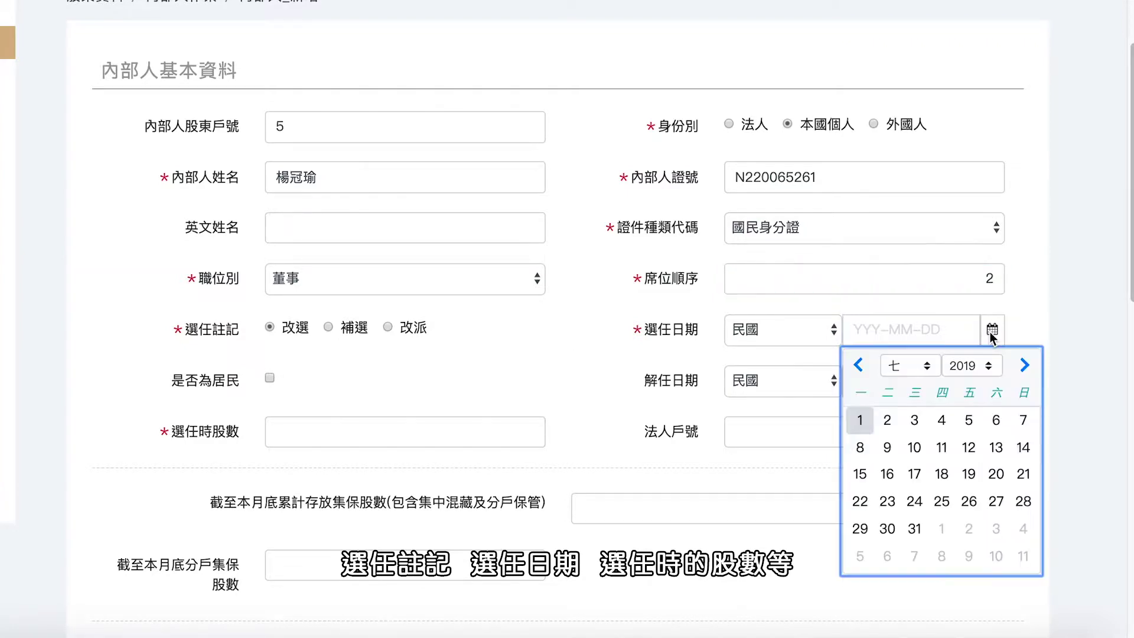
{"action": "left_click", "coordinate": [973, 366]}
{"action": "left_click", "coordinate": [966, 348]}
{"action": "left_click", "coordinate": [909, 366]}
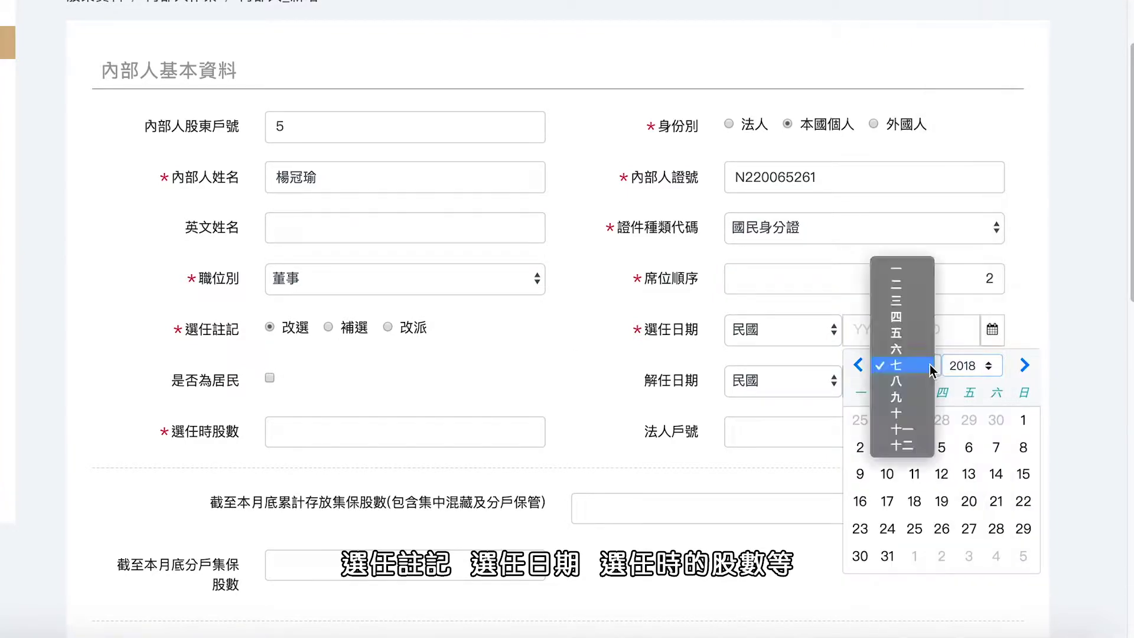
{"action": "left_click", "coordinate": [892, 349]}
{"action": "left_click", "coordinate": [915, 500]}
{"action": "left_click", "coordinate": [511, 430]}
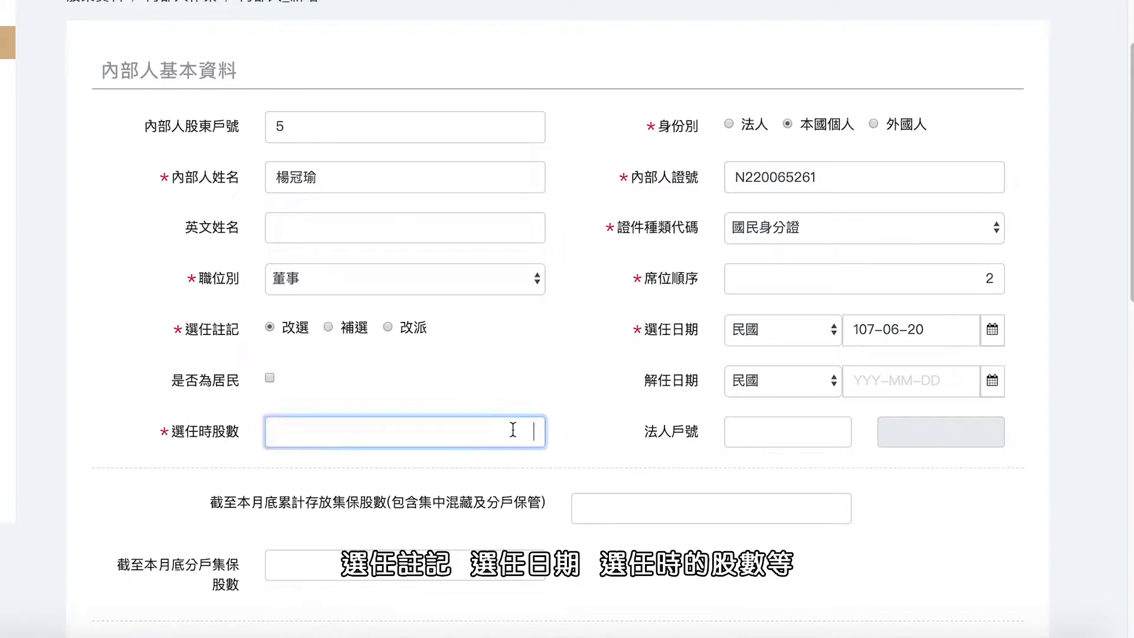
{"action": "type", "text": "875000"}
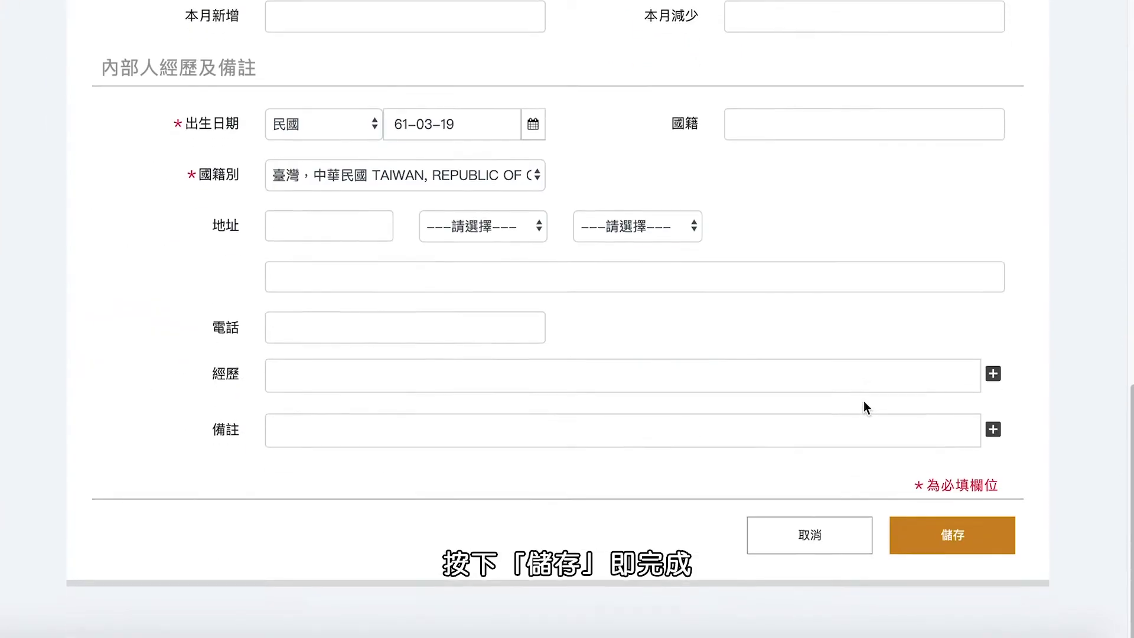
{"action": "left_click", "coordinate": [930, 537]}
{"action": "left_click", "coordinate": [496, 304]}
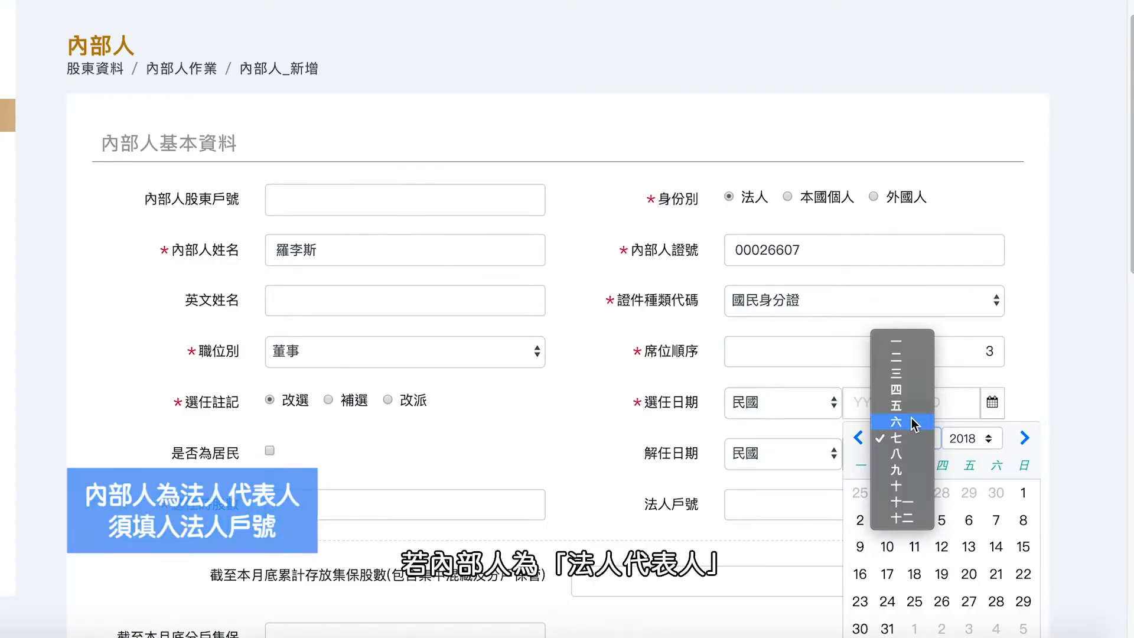
Step: Set the election date to 107-06-20 and shares at election to 125000
{"action": "left_click", "coordinate": [918, 428]}
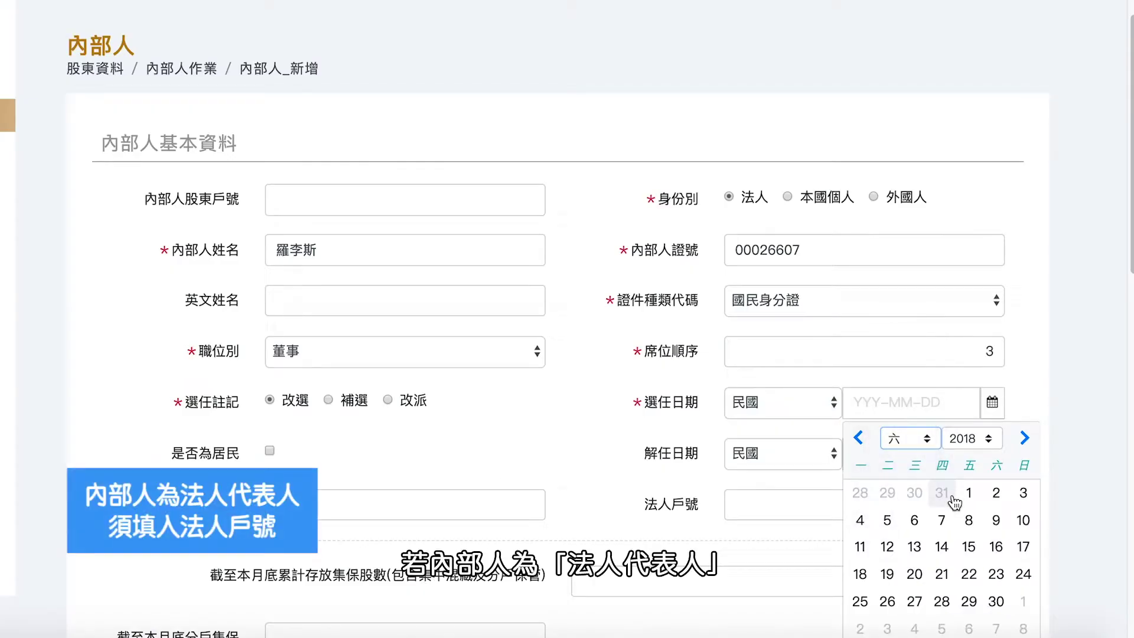
{"action": "left_click", "coordinate": [915, 573]}
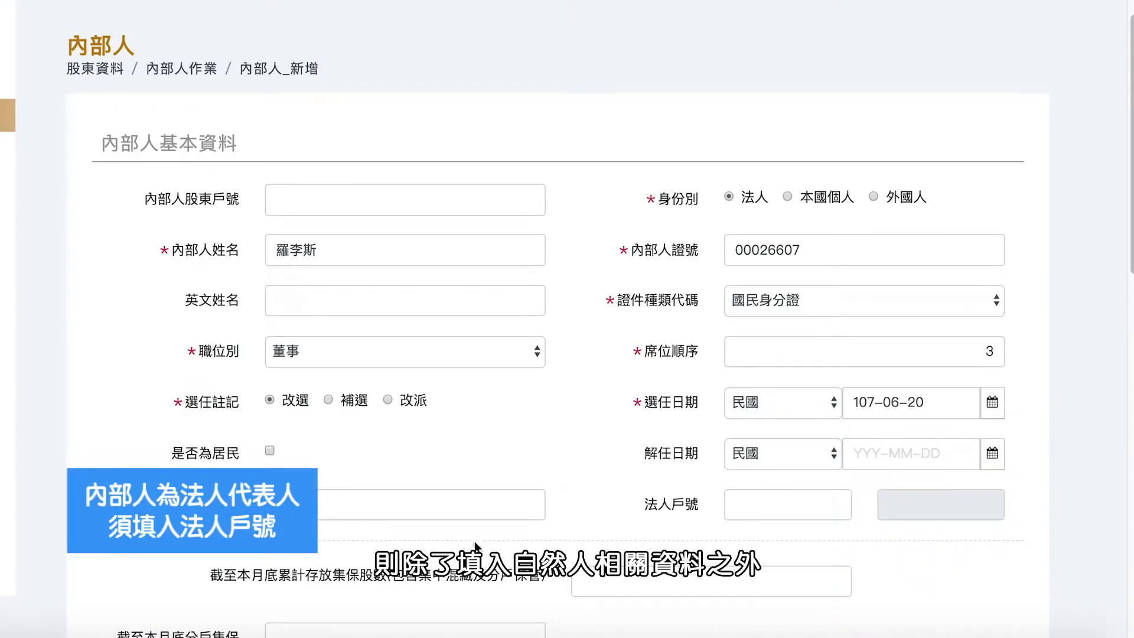
{"action": "left_click", "coordinate": [477, 507]}
{"action": "type", "text": "12"}
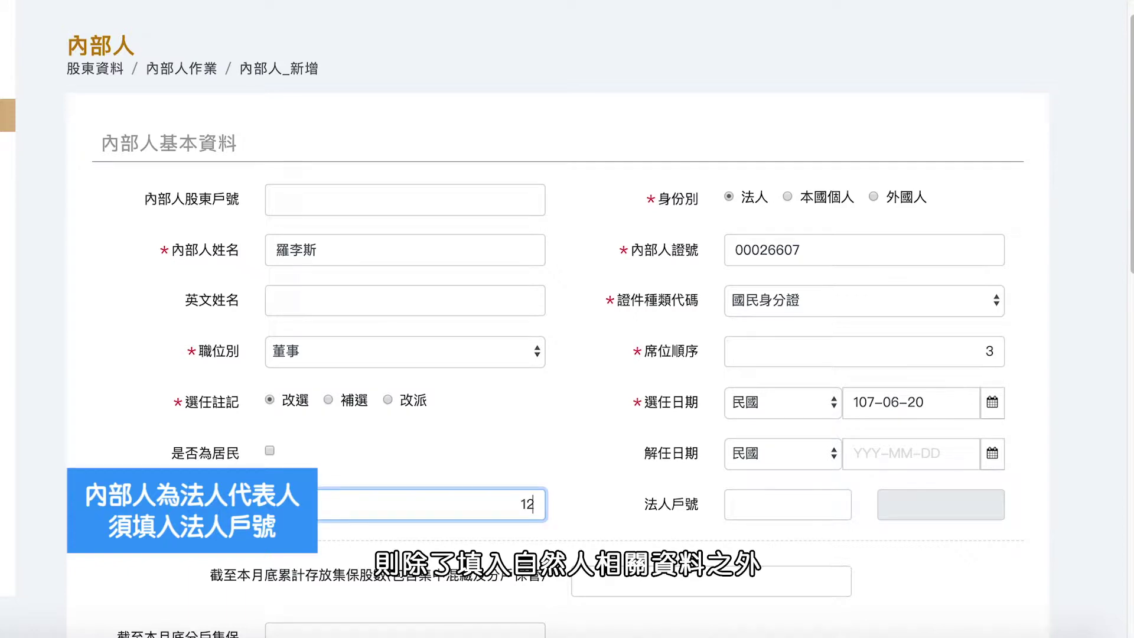
{"action": "type", "text": "5000"}
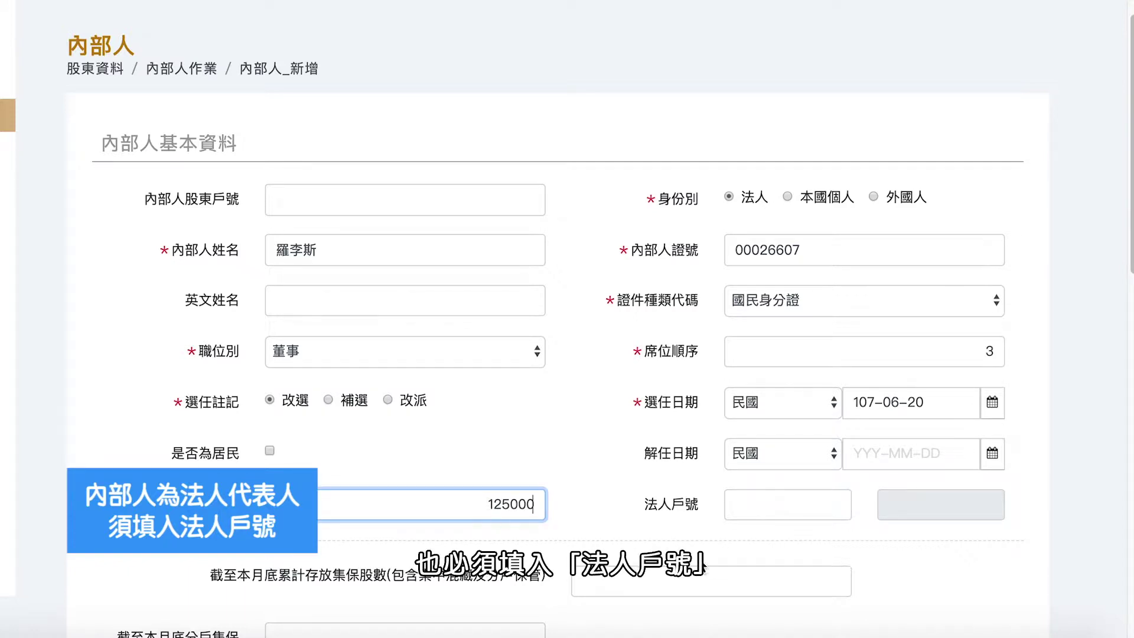
Step: Choose the corporate account number from the 法人戶號 suggestions and save the insider record
{"action": "scroll", "coordinate": [792, 413], "scroll_direction": "down", "scroll_amount": 3}
{"action": "left_click", "coordinate": [793, 349]}
{"action": "type", "text": "14"}
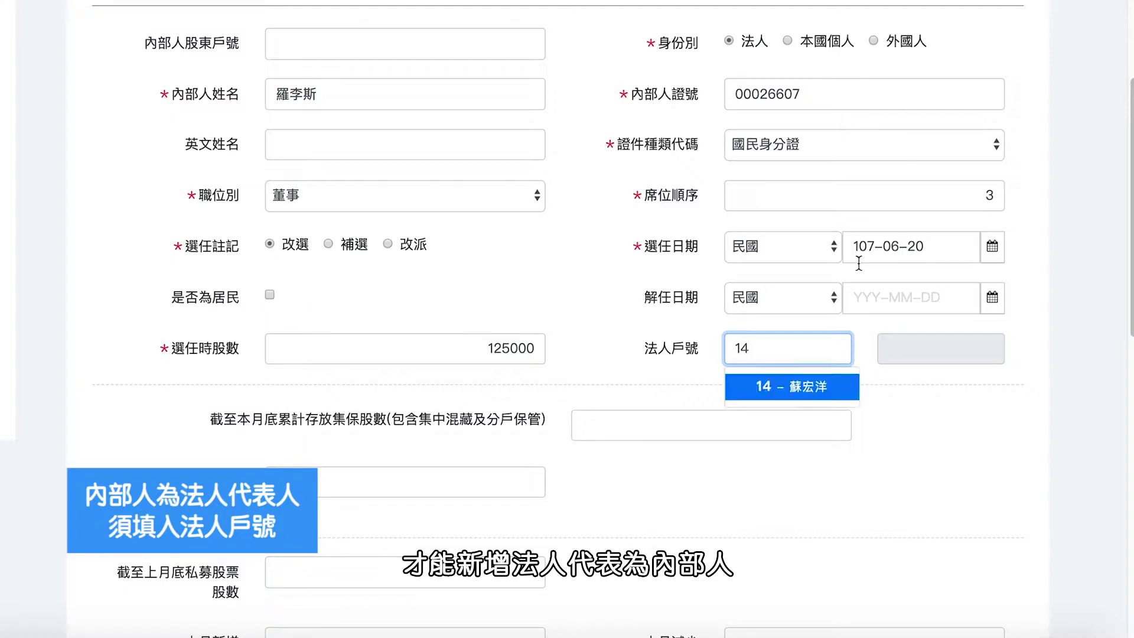
{"action": "left_click", "coordinate": [821, 387]}
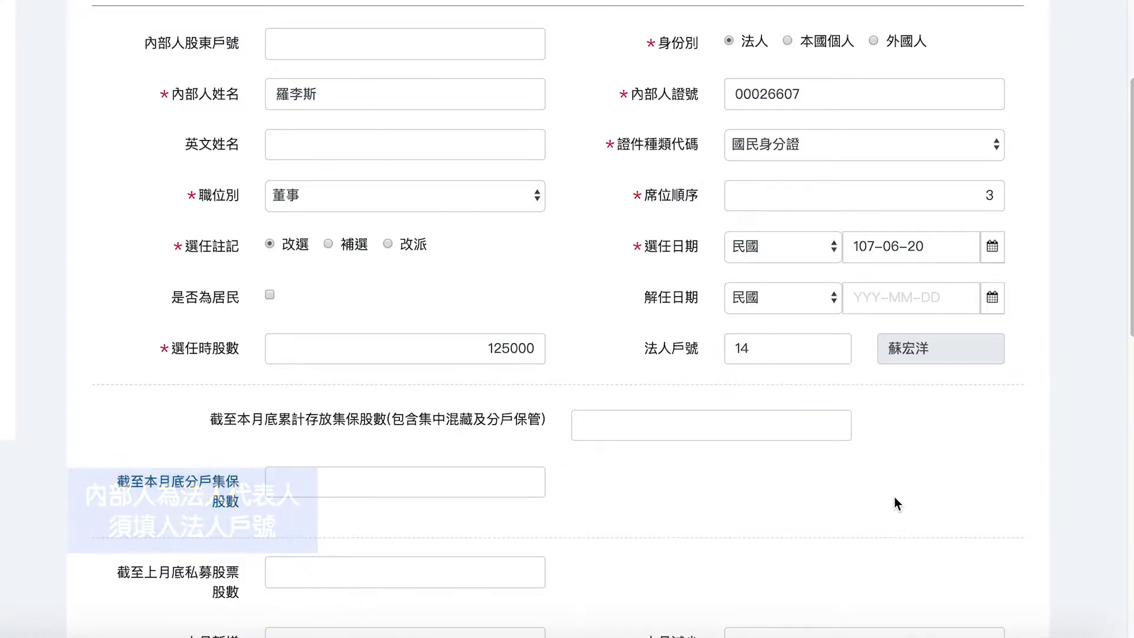
{"action": "scroll", "coordinate": [894, 497], "scroll_direction": "down", "scroll_amount": 10}
{"action": "left_click", "coordinate": [943, 542]}
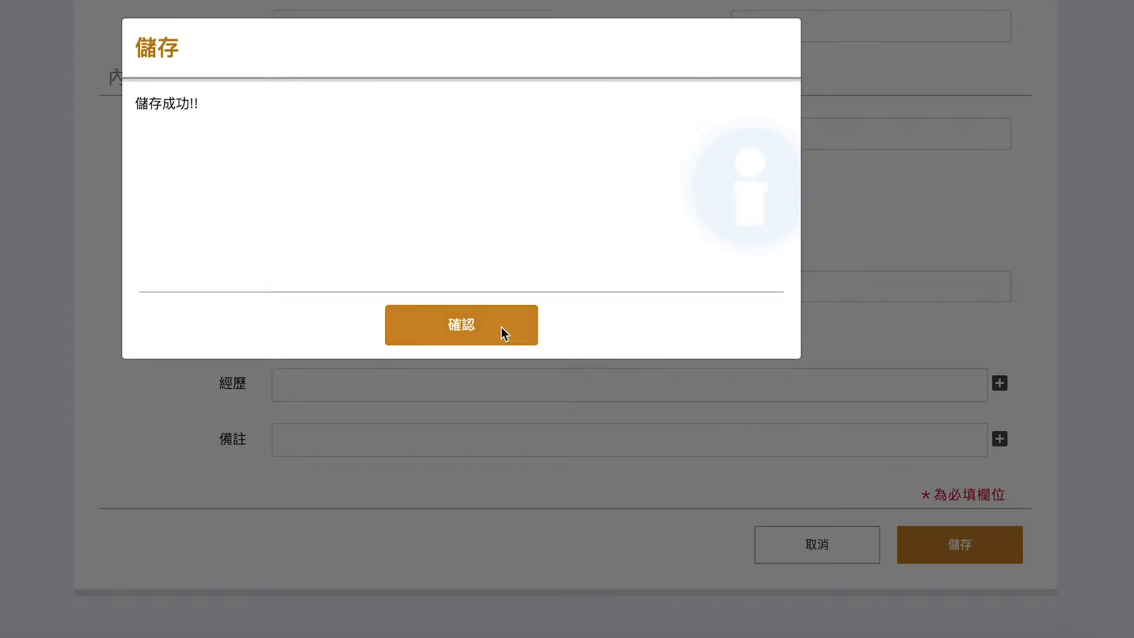
{"action": "left_click", "coordinate": [487, 321]}
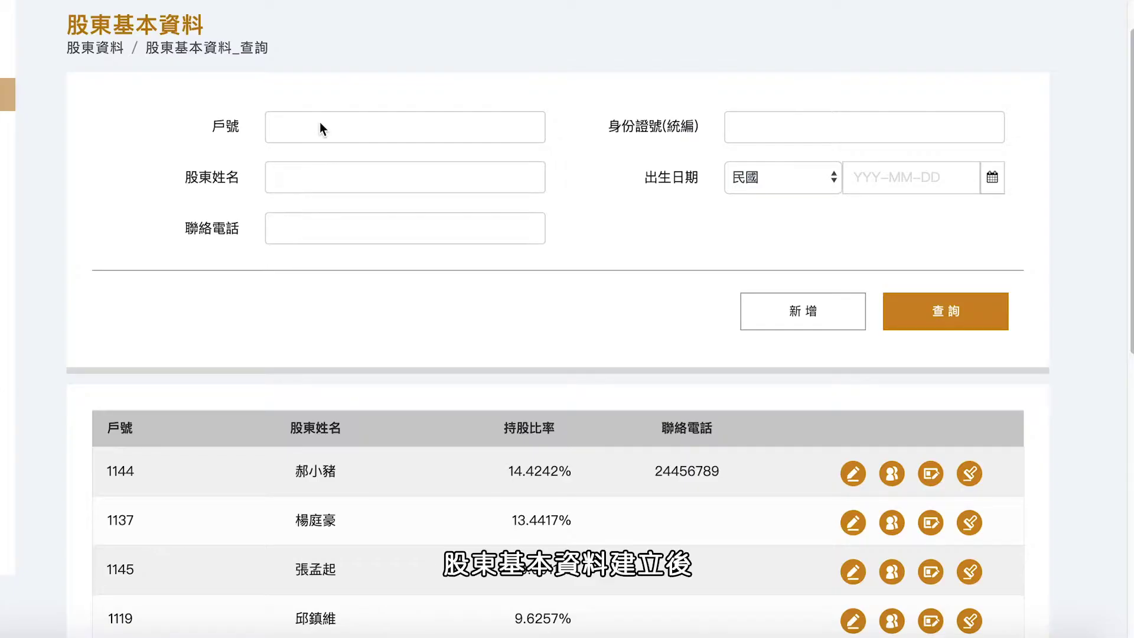
Step: Query the shareholder list by the shareholder's account number to show only that record
{"action": "left_click", "coordinate": [319, 124]}
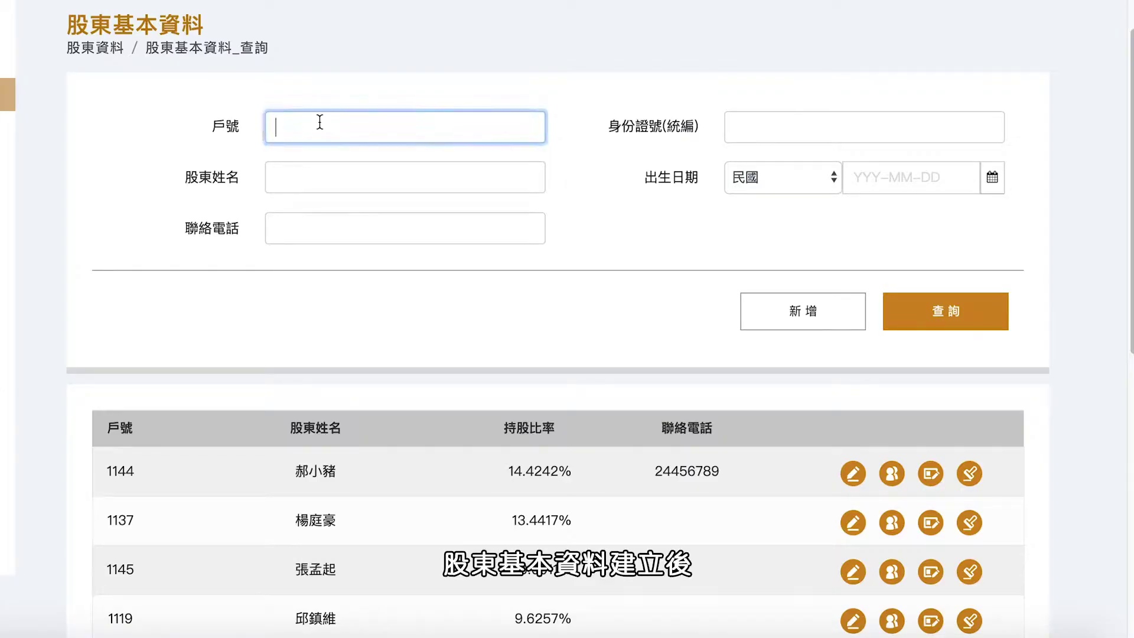
{"action": "type", "text": "11"}
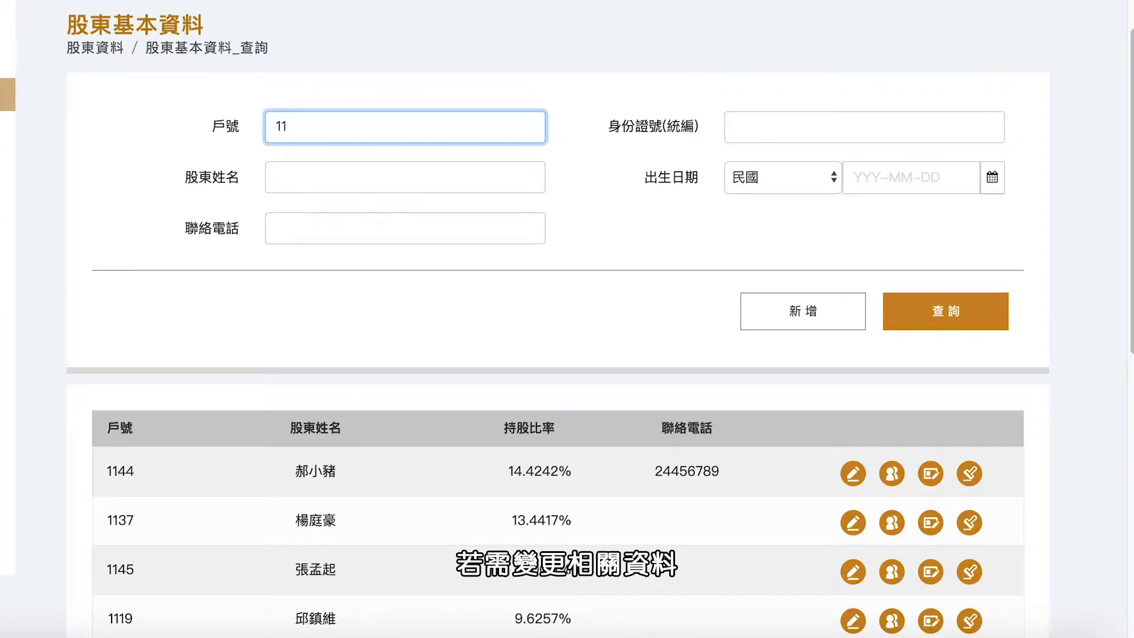
{"action": "left_click", "coordinate": [917, 319]}
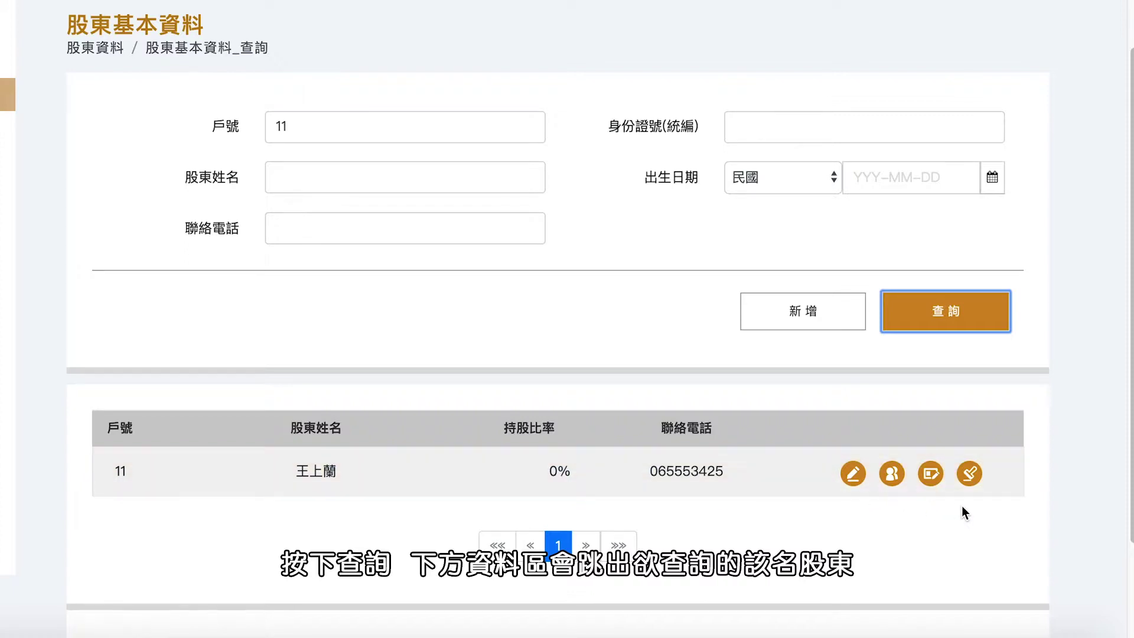
{"action": "scroll", "coordinate": [962, 505], "scroll_direction": "down", "scroll_amount": 2}
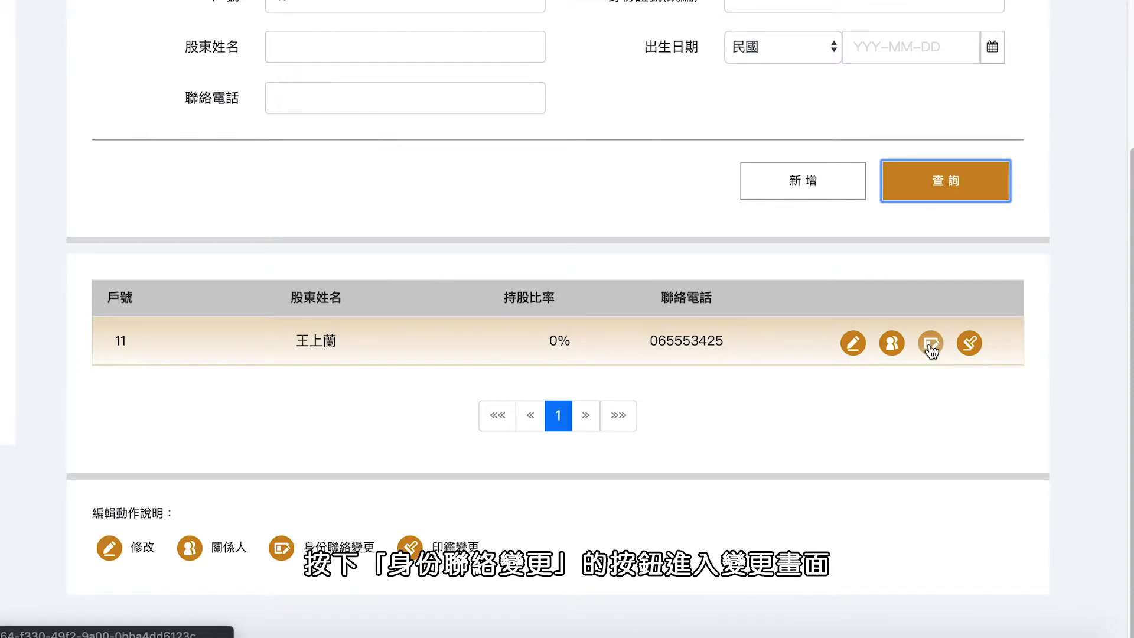
Step: File a 身份聯絡變更 application for the shareholder with a corrected e-mail address and save it
{"action": "left_click", "coordinate": [930, 347]}
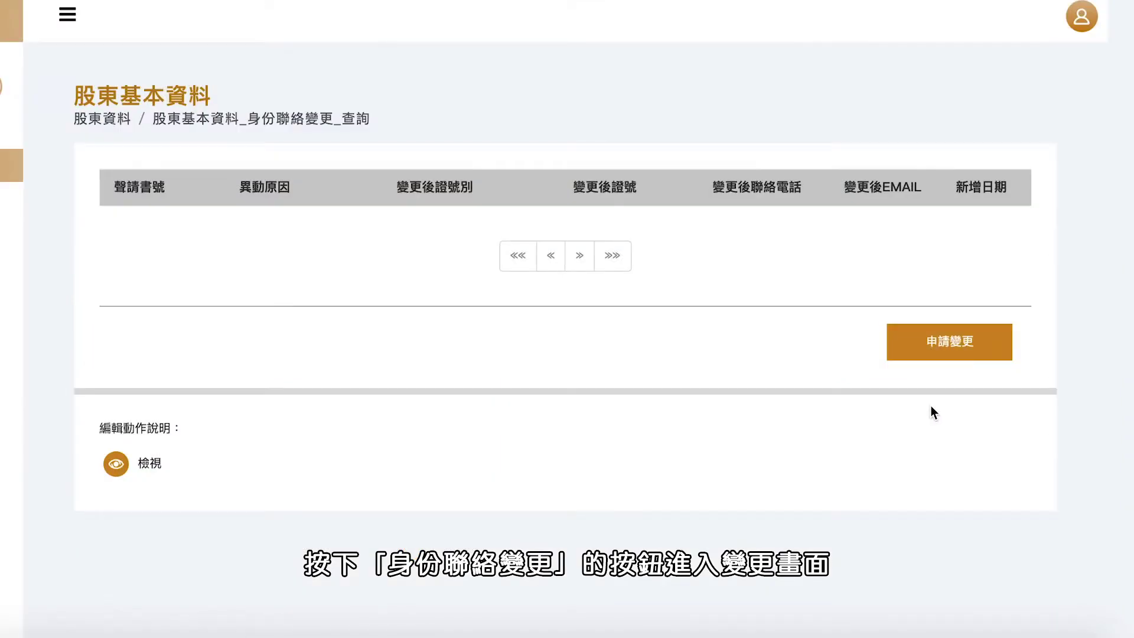
{"action": "left_click", "coordinate": [938, 354]}
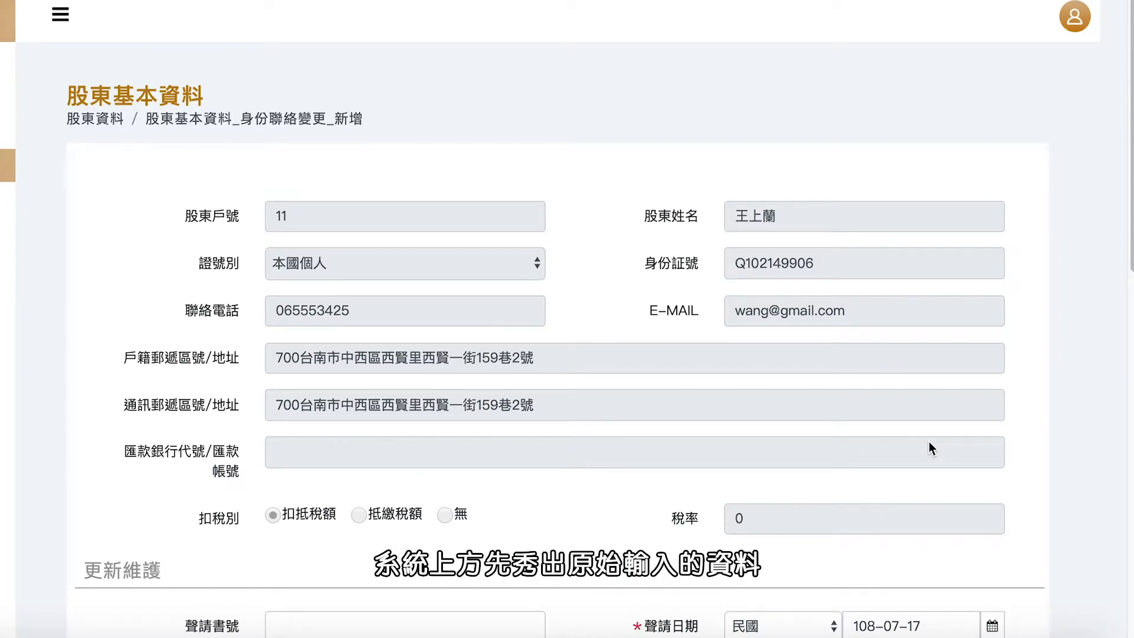
{"action": "scroll", "coordinate": [929, 443], "scroll_direction": "down", "scroll_amount": 5}
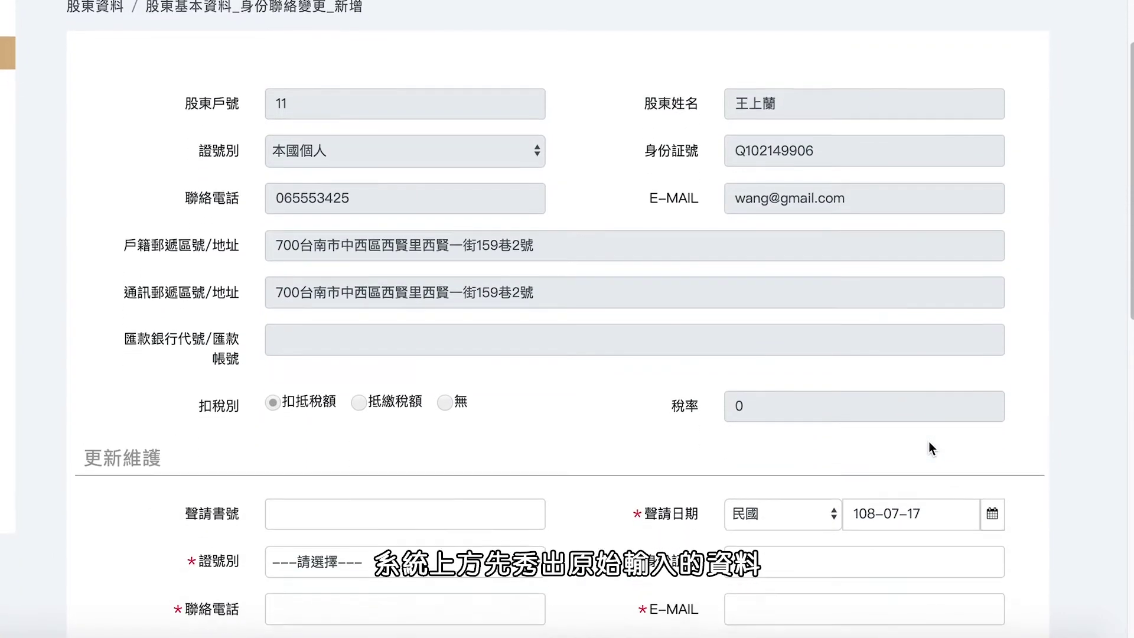
{"action": "scroll", "coordinate": [928, 447], "scroll_direction": "down", "scroll_amount": 6}
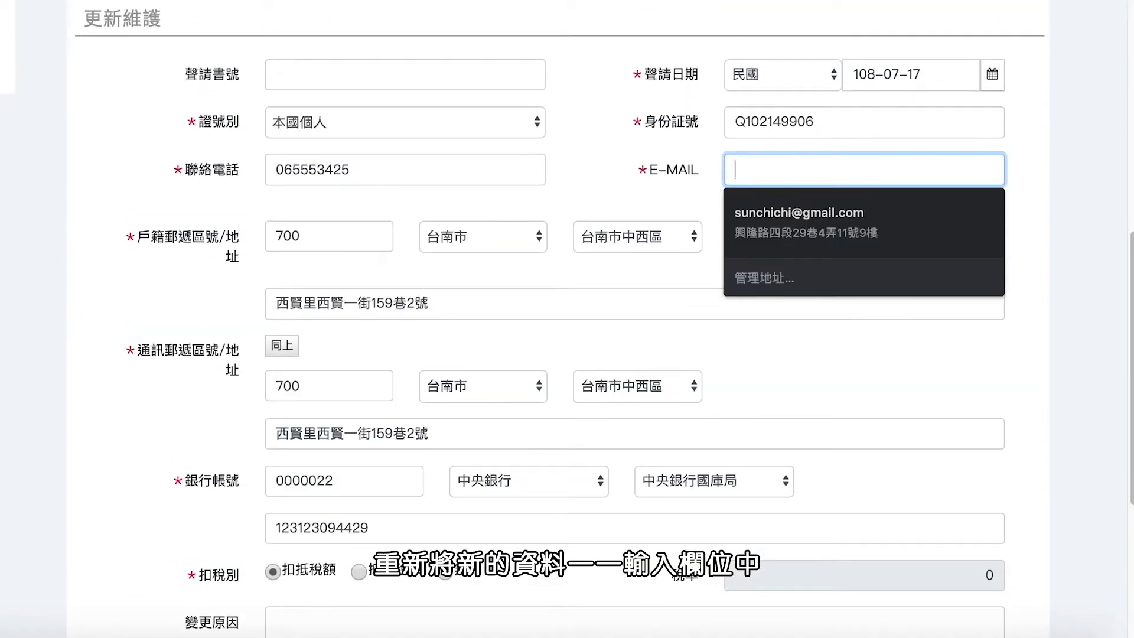
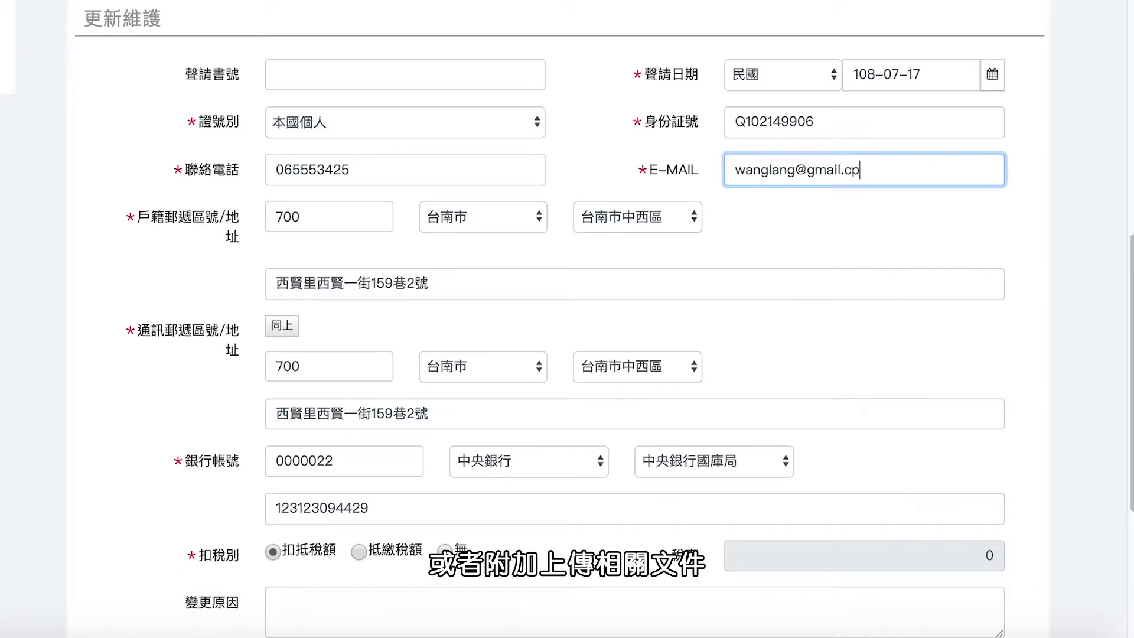
{"action": "left_click", "coordinate": [1009, 214]}
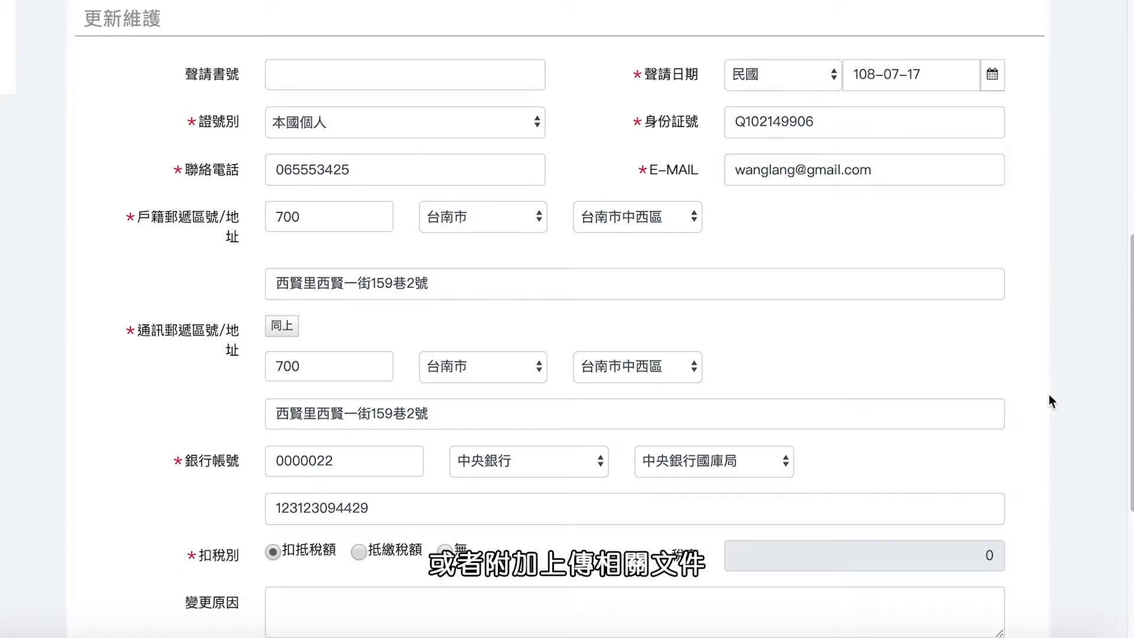
{"action": "scroll", "coordinate": [1049, 394], "scroll_direction": "down", "scroll_amount": 5}
{"action": "left_click", "coordinate": [963, 547]}
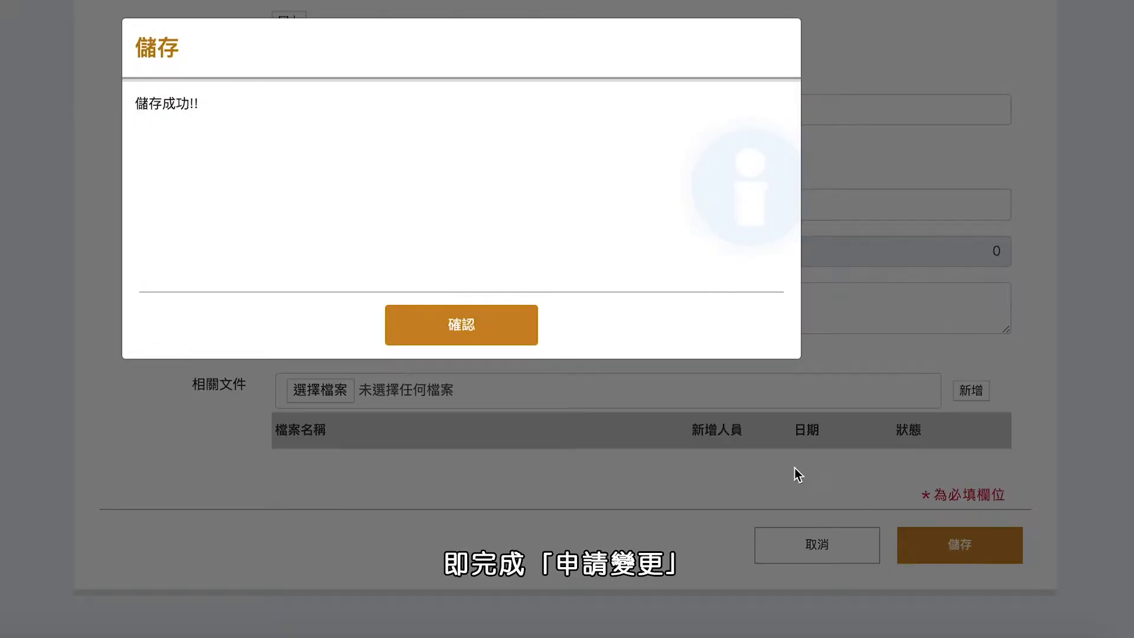
{"action": "left_click", "coordinate": [488, 331]}
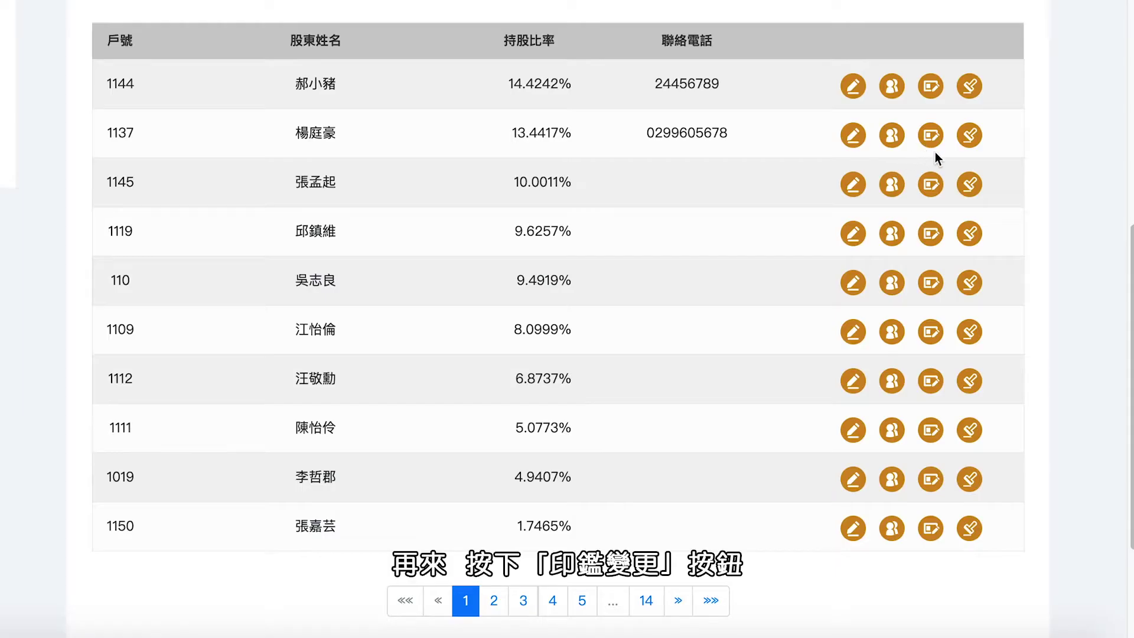
Step: Start a 印鑑變更 application with the shareholder's post-change name and 1236600 shares held
{"action": "left_click", "coordinate": [970, 137]}
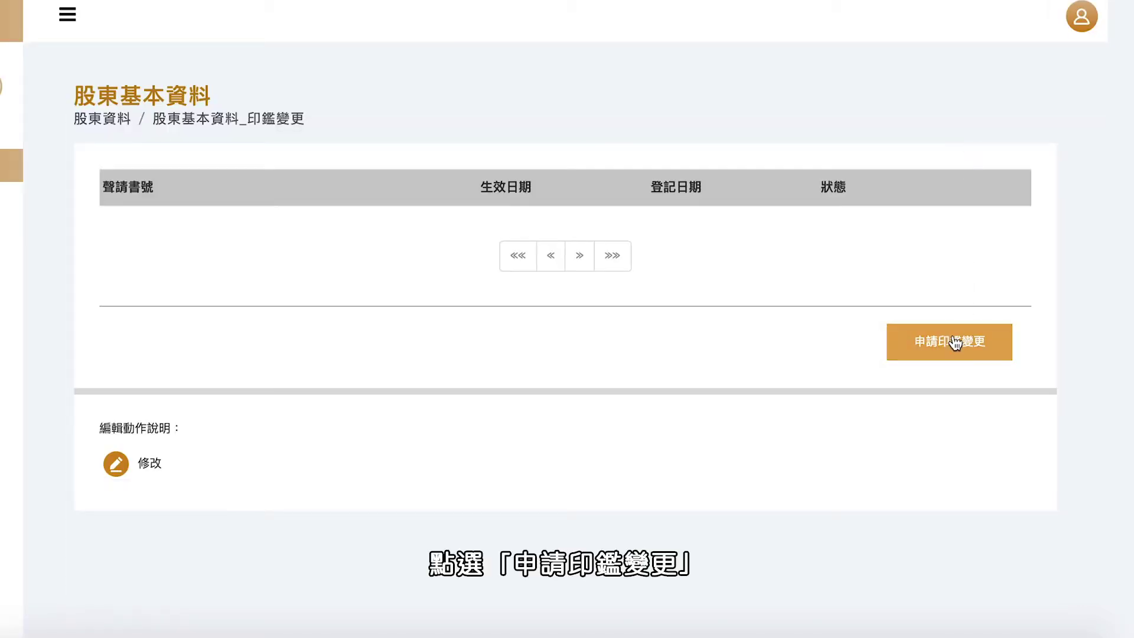
{"action": "left_click", "coordinate": [955, 342]}
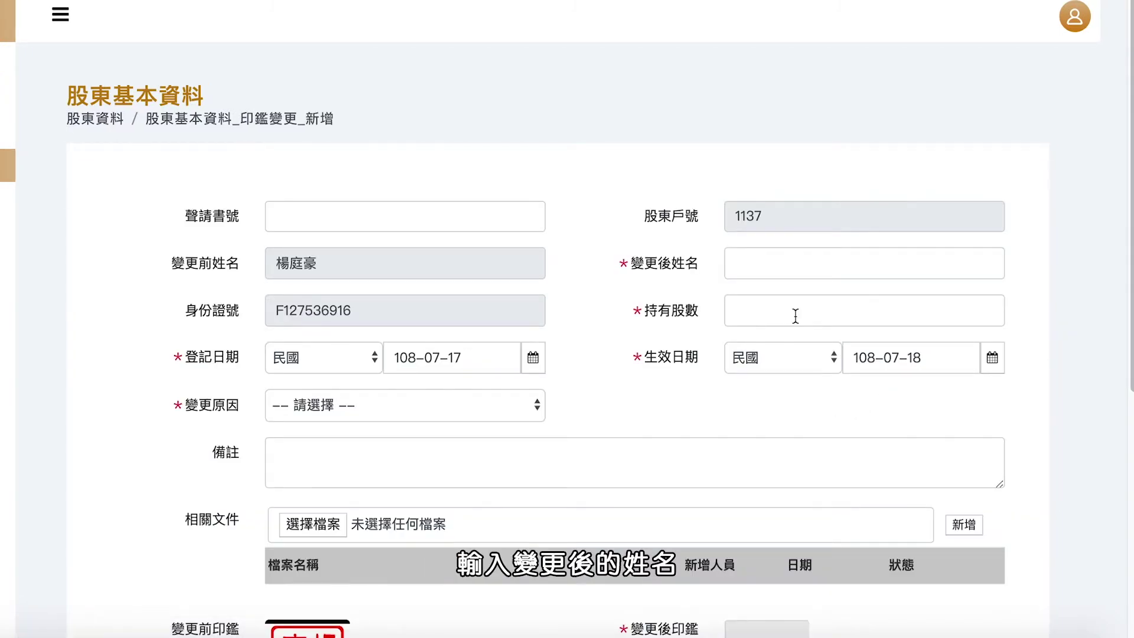
{"action": "left_click", "coordinate": [779, 264]}
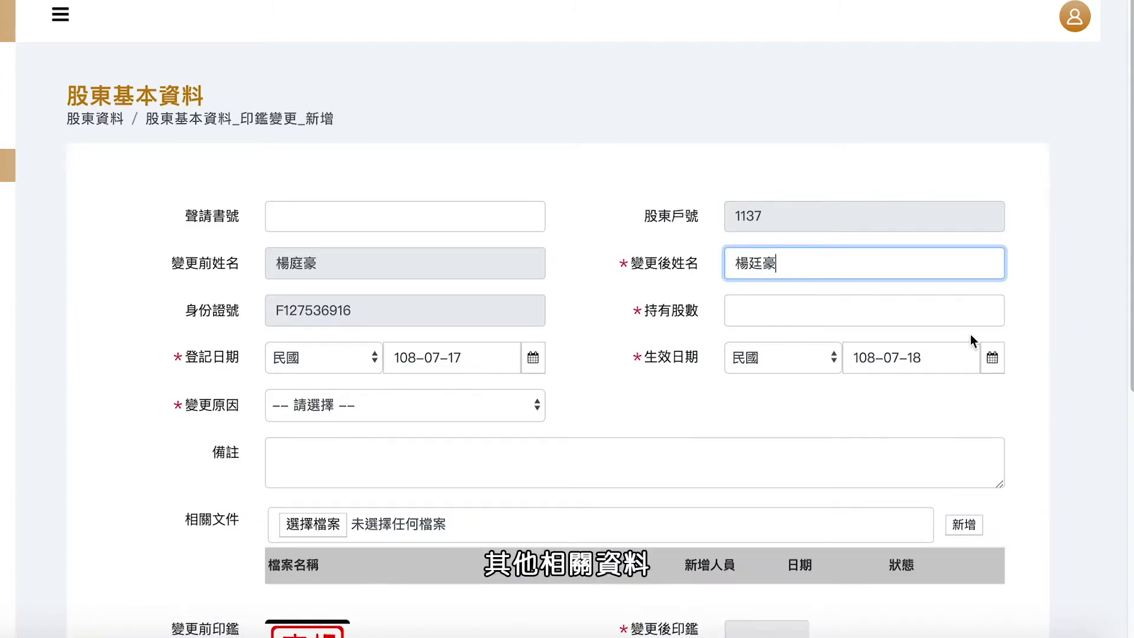
{"action": "left_click", "coordinate": [968, 316]}
{"action": "type", "text": "1236600"}
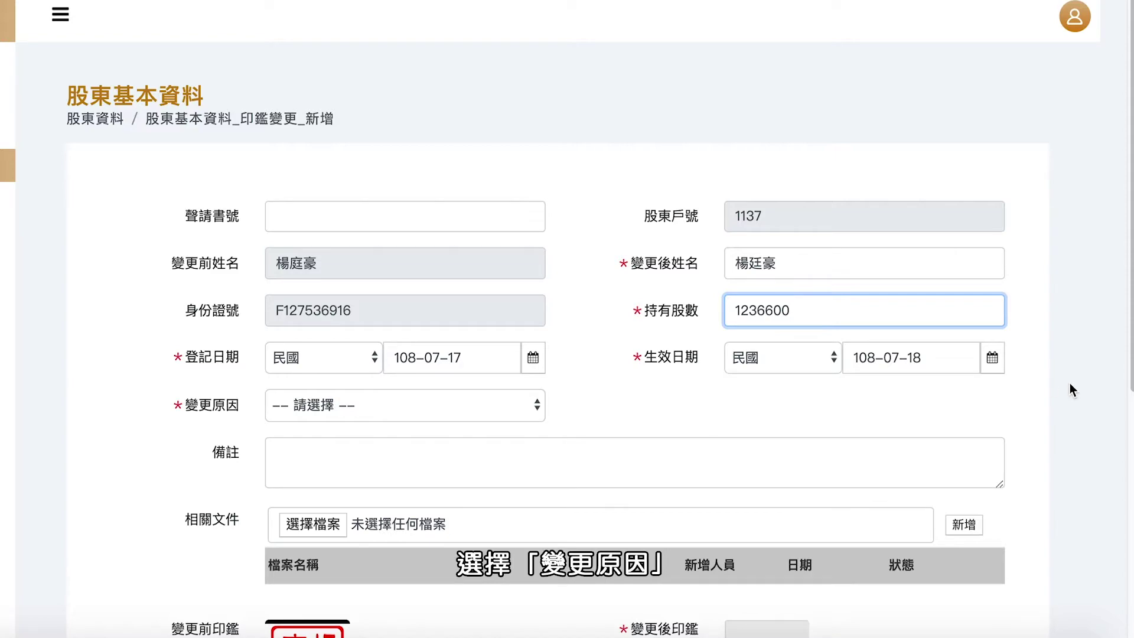
Step: Set the change reason to 更換 and save, accepting the share-count warning
{"action": "left_click", "coordinate": [524, 407]}
{"action": "left_click", "coordinate": [508, 422]}
{"action": "scroll", "coordinate": [650, 407], "scroll_direction": "down", "scroll_amount": 5}
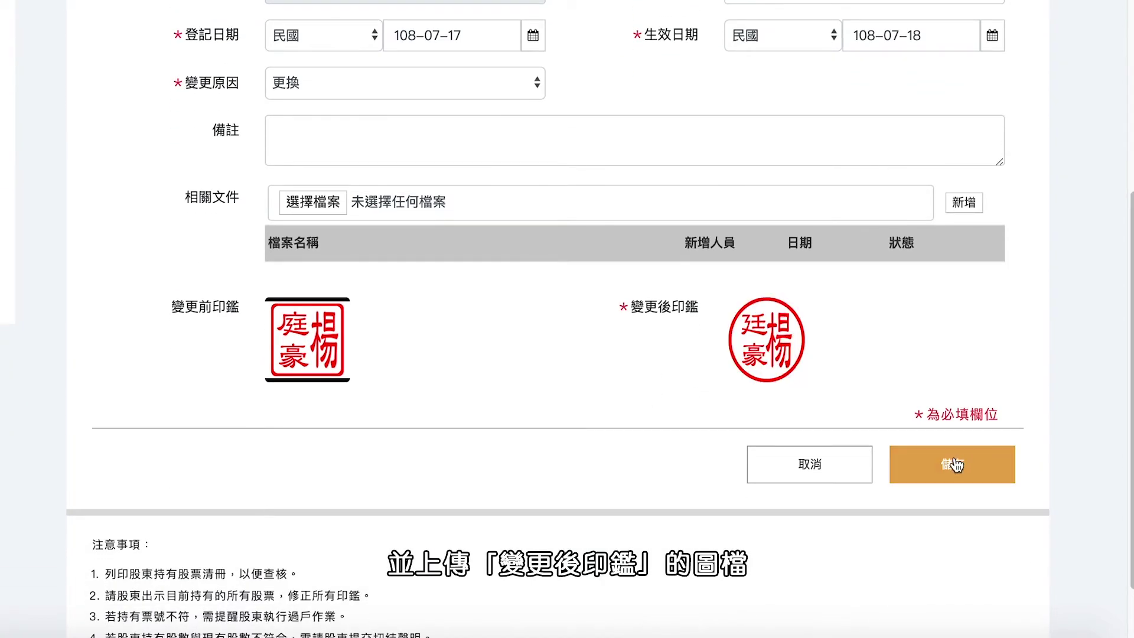
{"action": "left_click", "coordinate": [955, 465]}
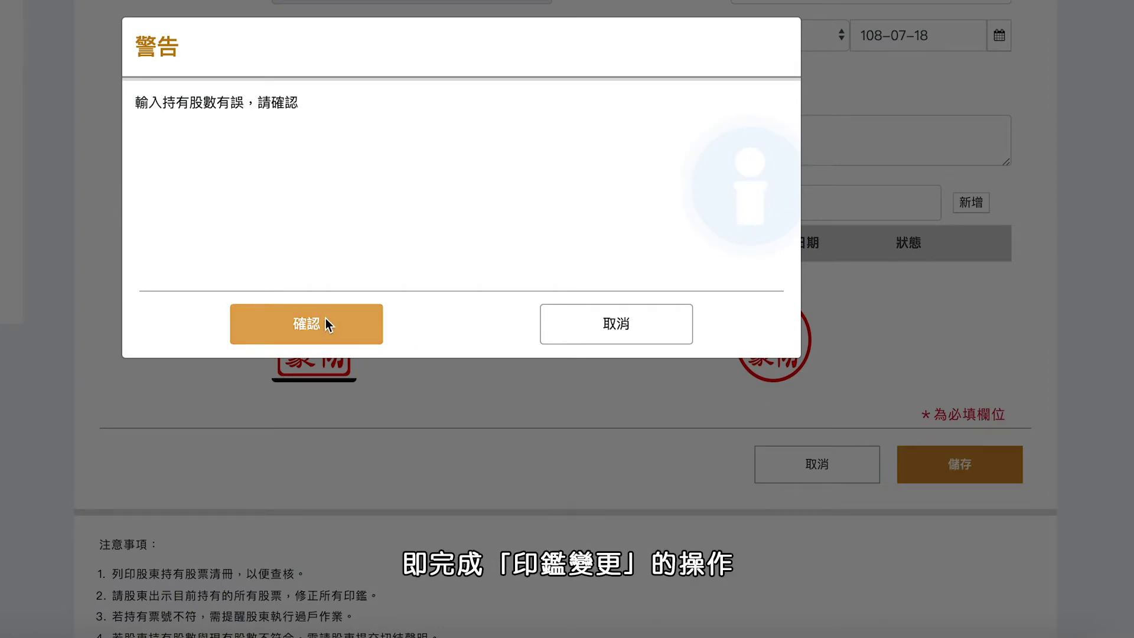
{"action": "left_click", "coordinate": [325, 319]}
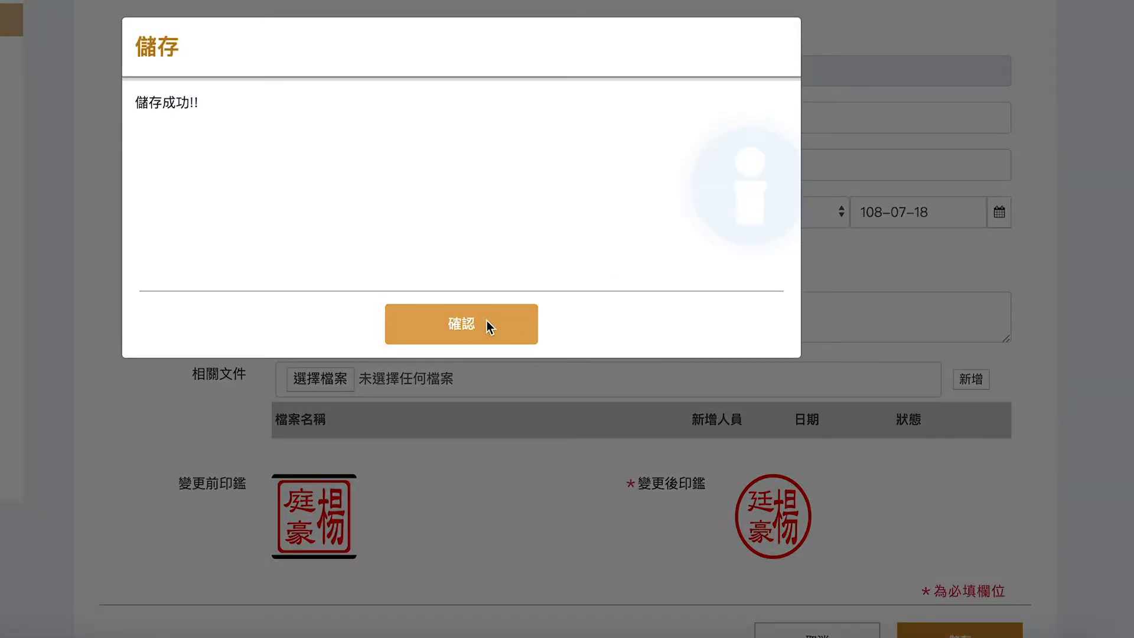
{"action": "left_click", "coordinate": [487, 321]}
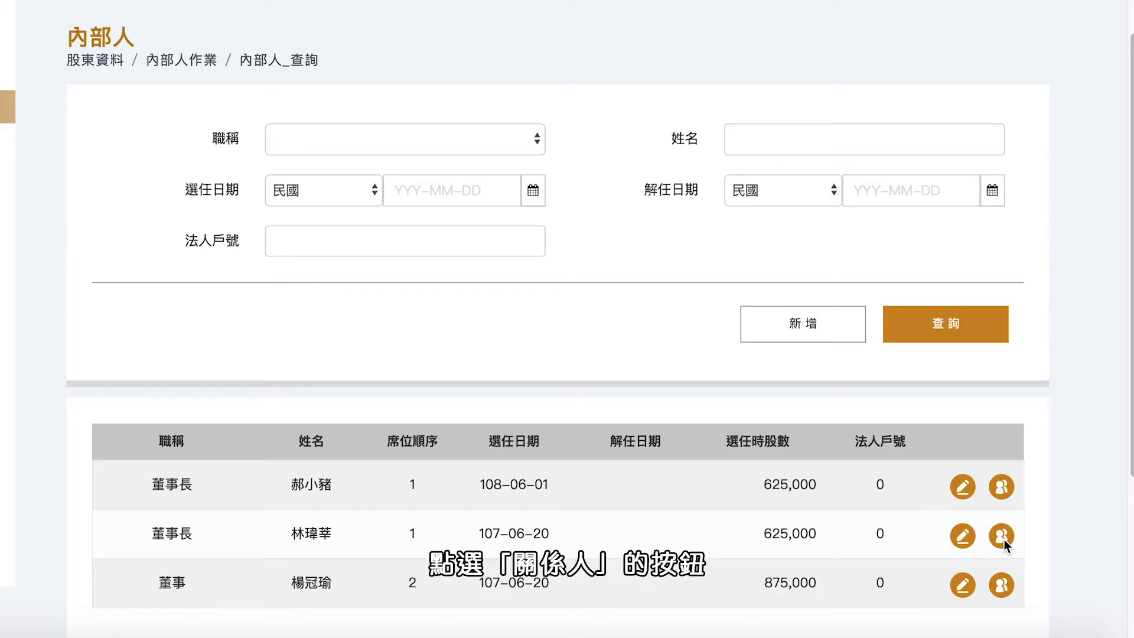
Step: Add a related person to the insider, filling name and ID from the matching shareholder account
{"action": "left_click", "coordinate": [1002, 537]}
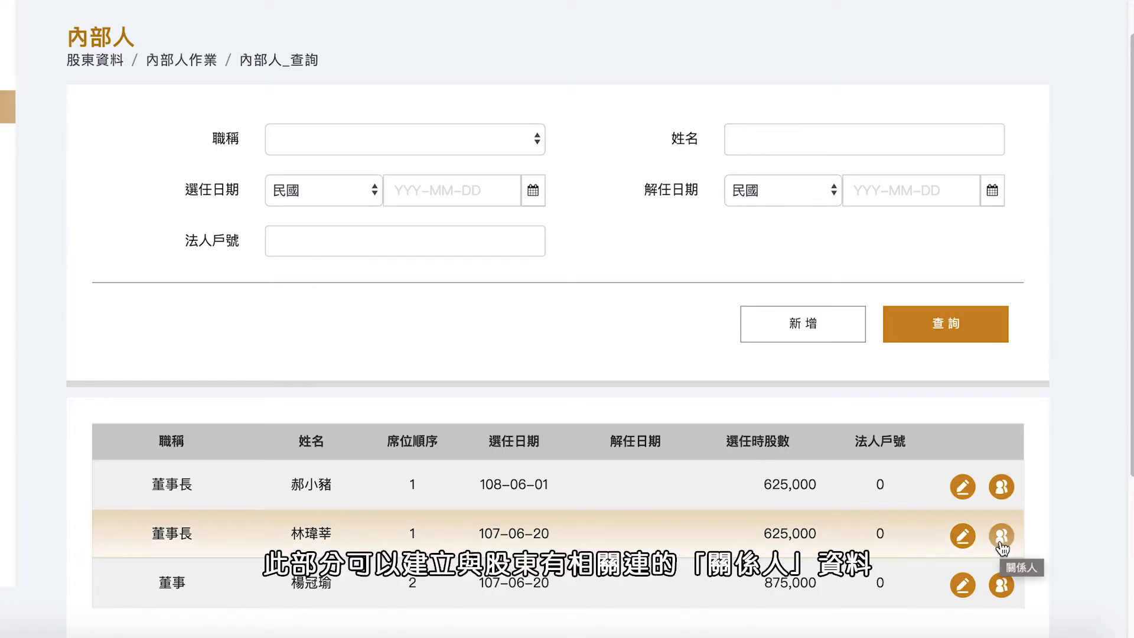
{"action": "left_click", "coordinate": [1002, 537]}
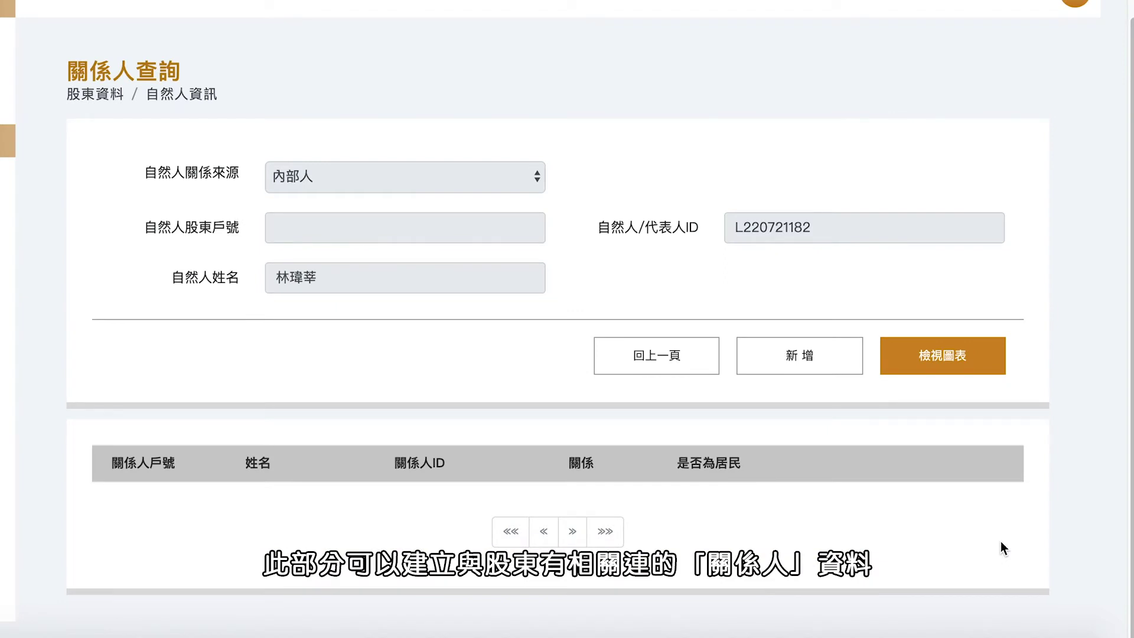
{"action": "left_click", "coordinate": [816, 369]}
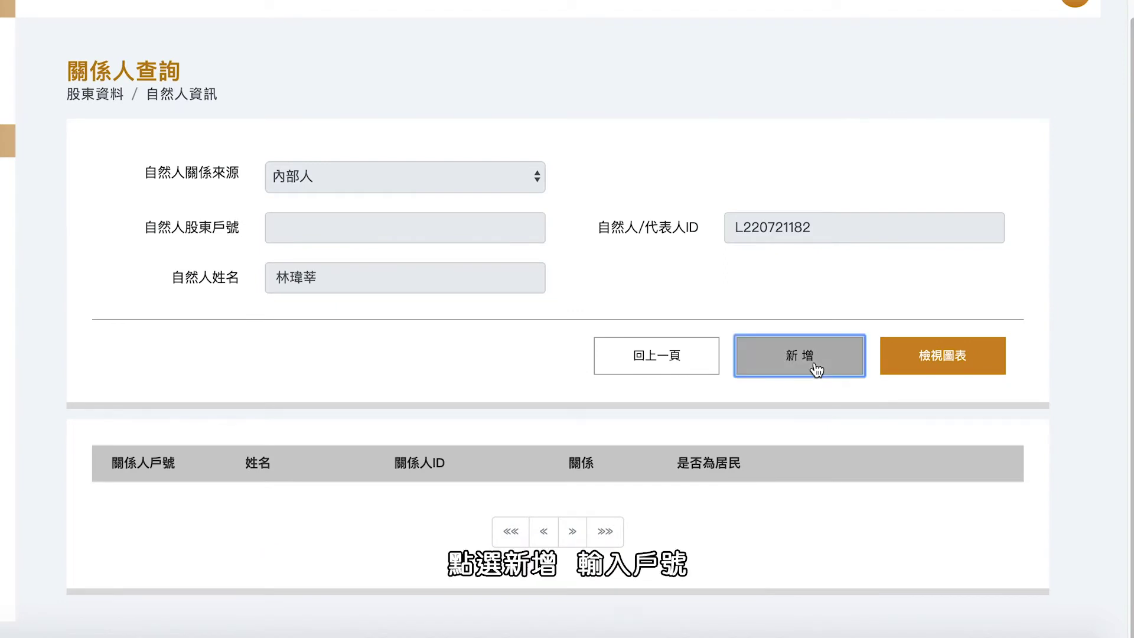
{"action": "left_click", "coordinate": [407, 182]}
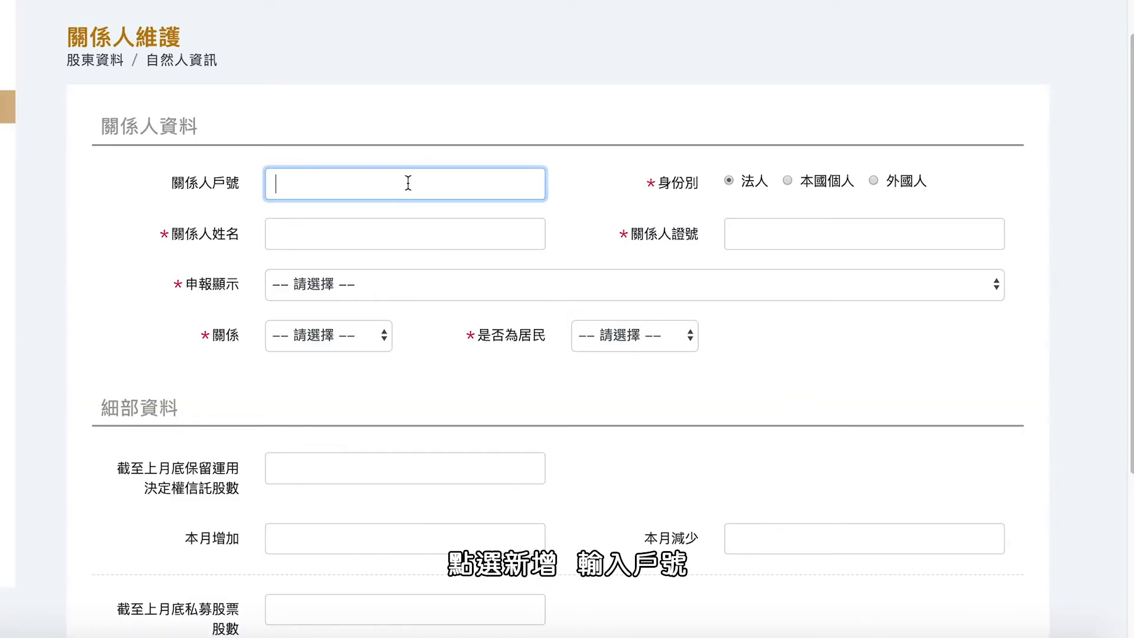
{"action": "type", "text": "11"}
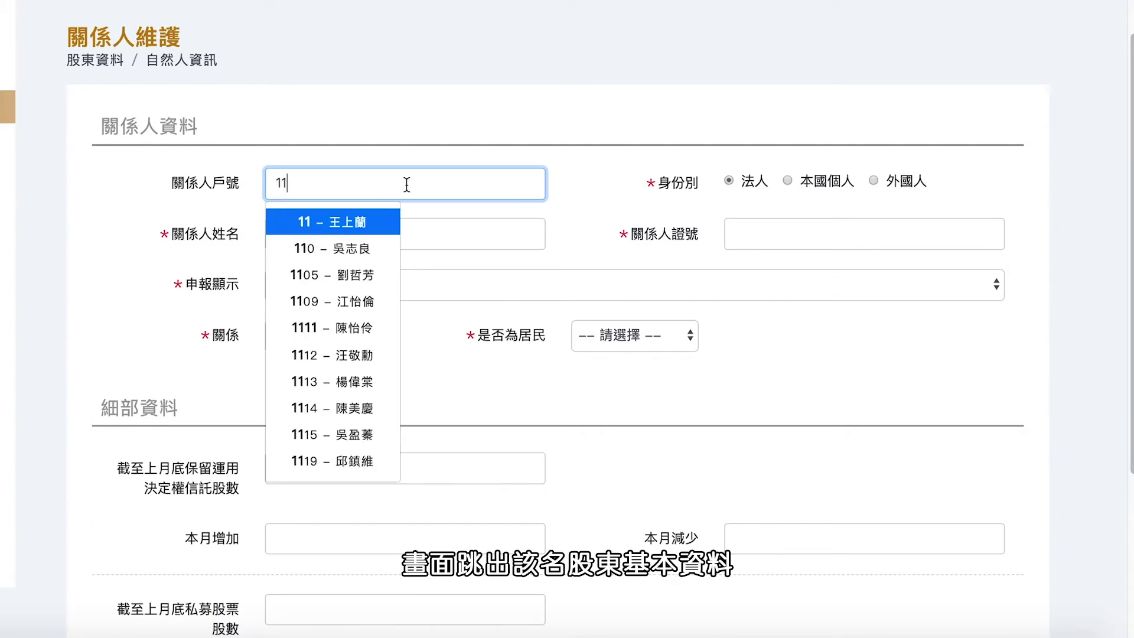
{"action": "left_click", "coordinate": [374, 220]}
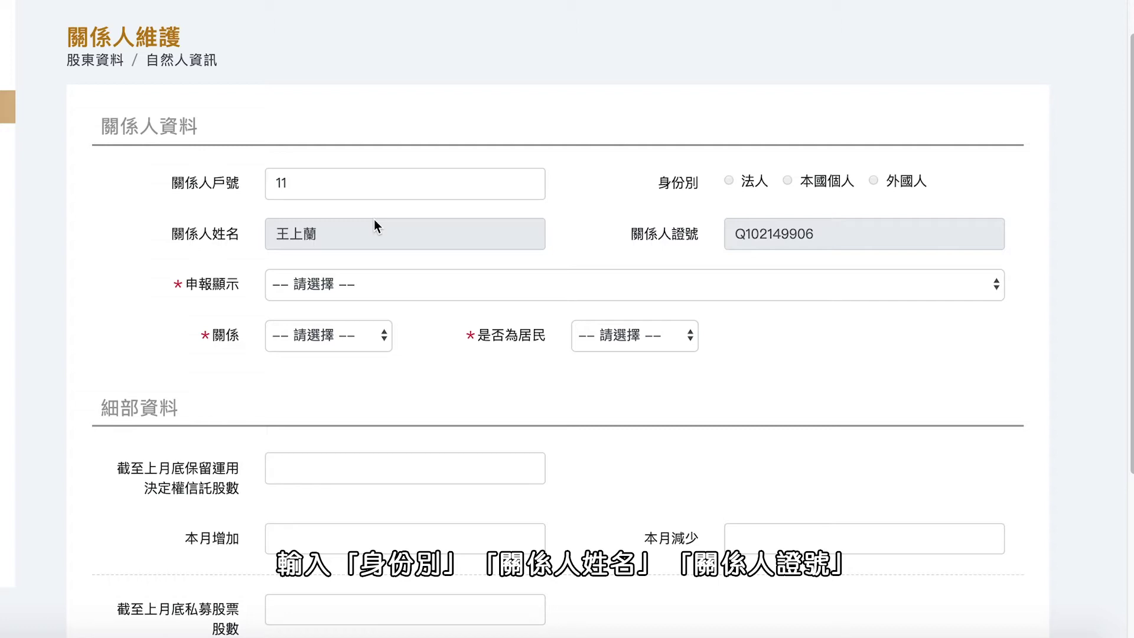
Step: Set 申報顯示 是, relationship 本人之配偶, resident 是, and save the related person
{"action": "left_click", "coordinate": [405, 285]}
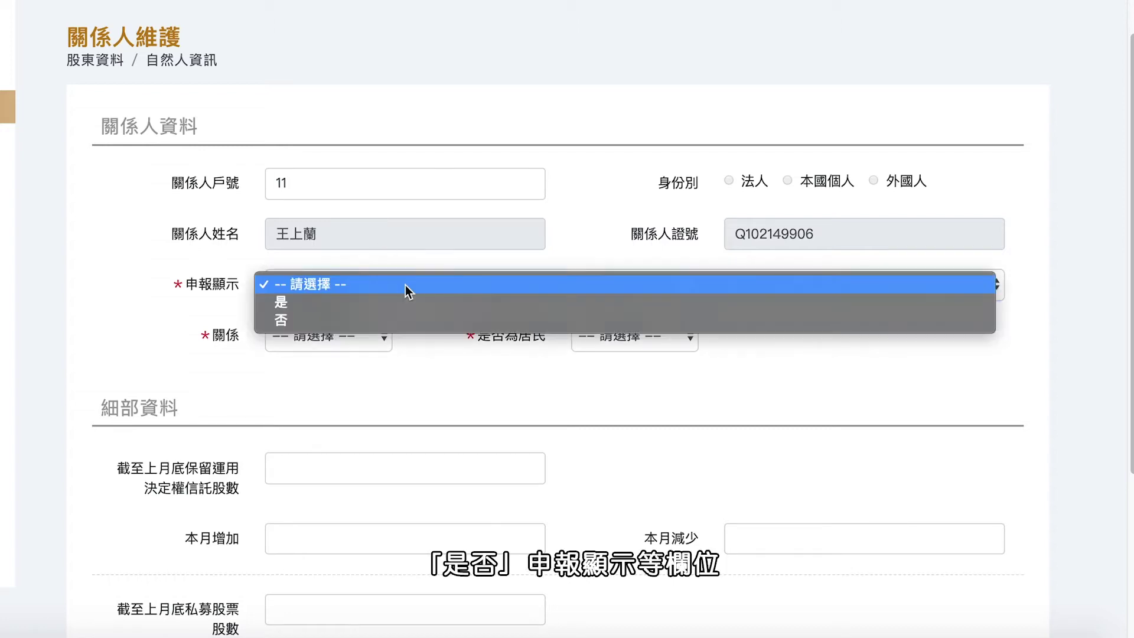
{"action": "left_click", "coordinate": [397, 303]}
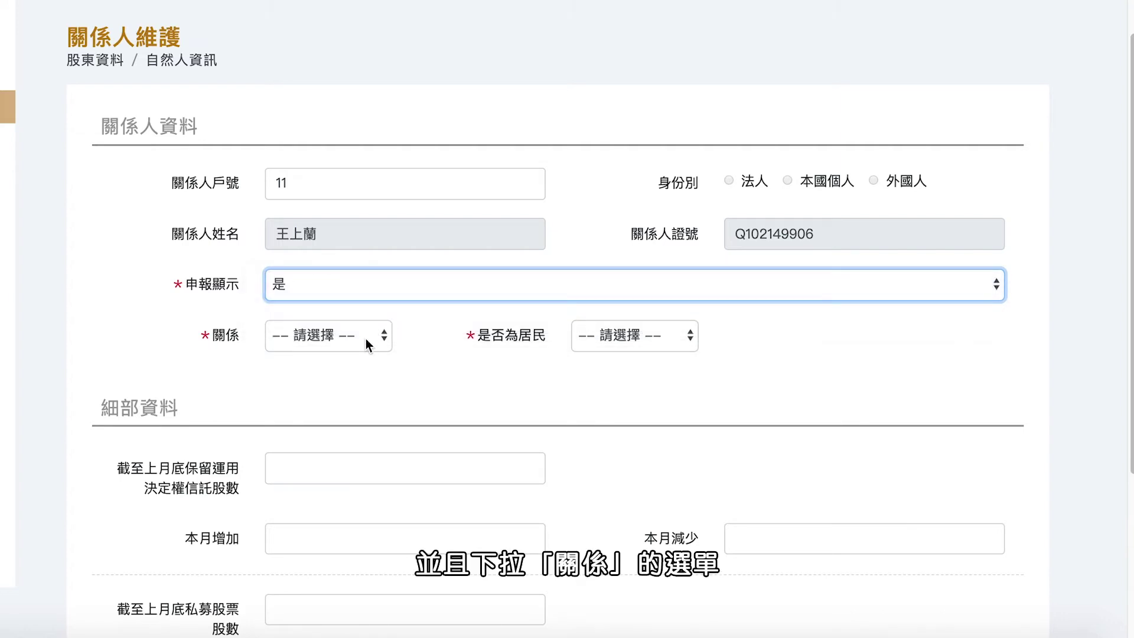
{"action": "left_click", "coordinate": [366, 338]}
{"action": "left_click", "coordinate": [572, 364]}
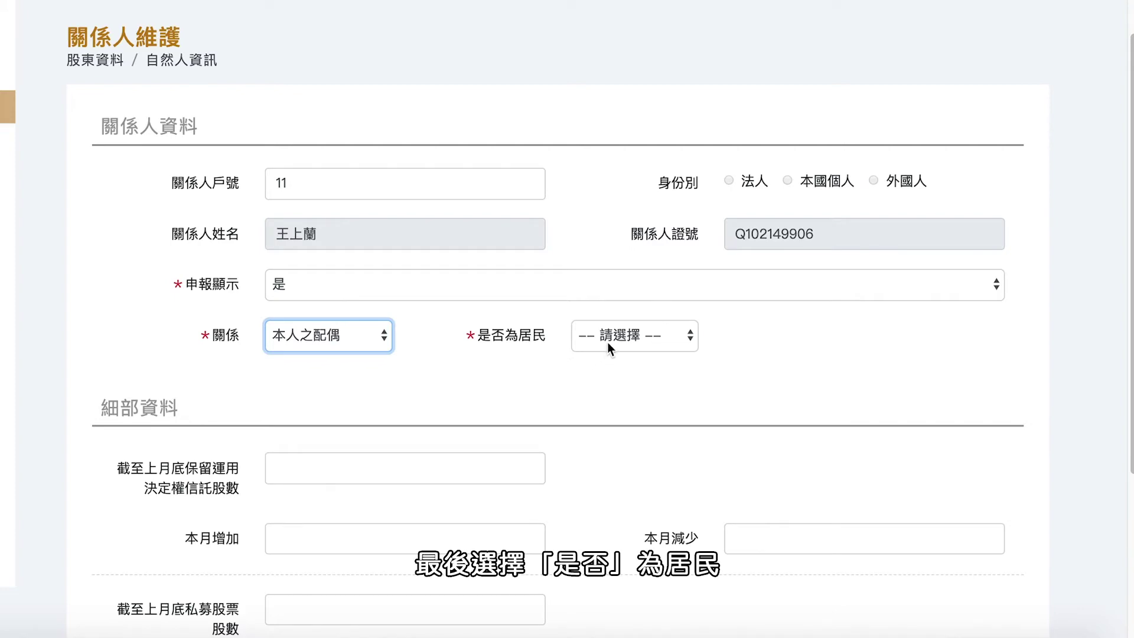
{"action": "left_click", "coordinate": [608, 342]}
{"action": "left_click", "coordinate": [600, 353]}
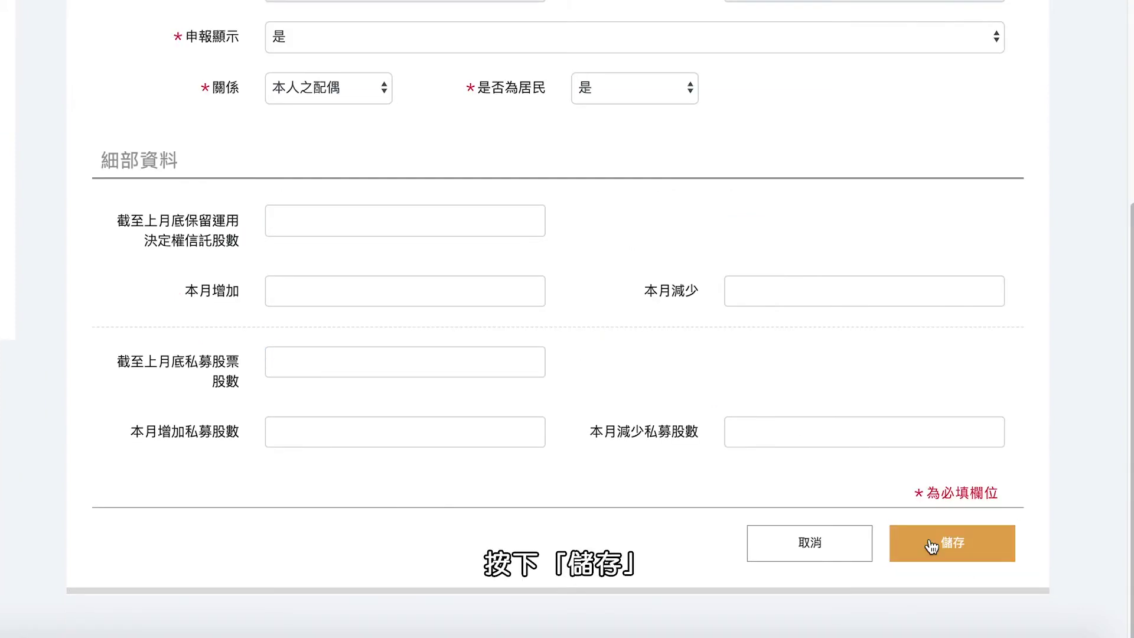
{"action": "left_click", "coordinate": [928, 539]}
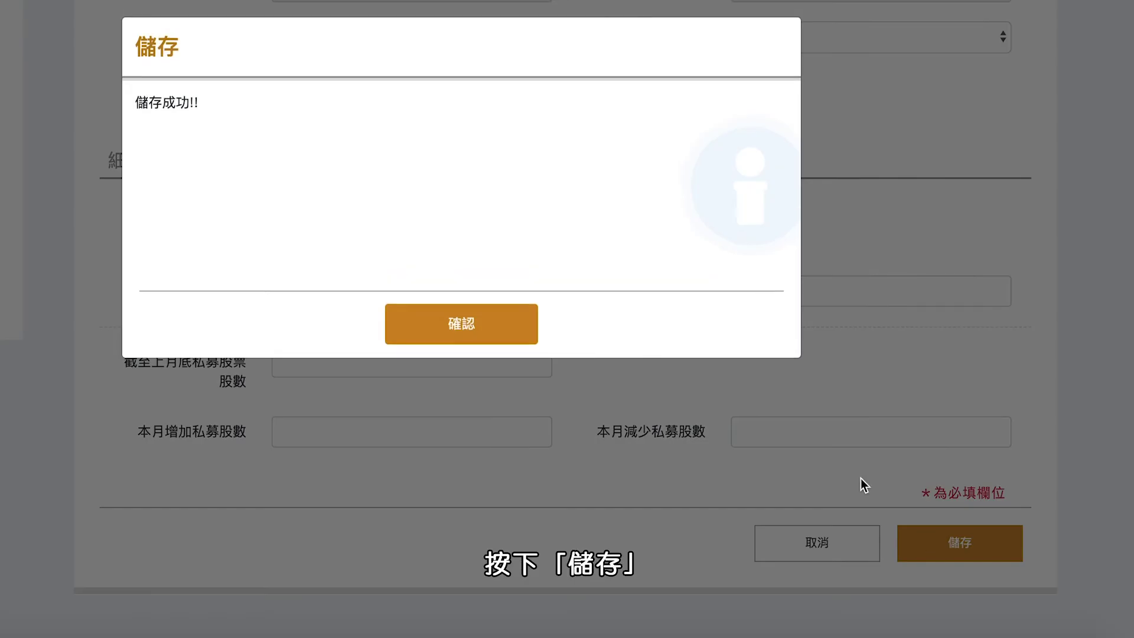
{"action": "left_click", "coordinate": [494, 325]}
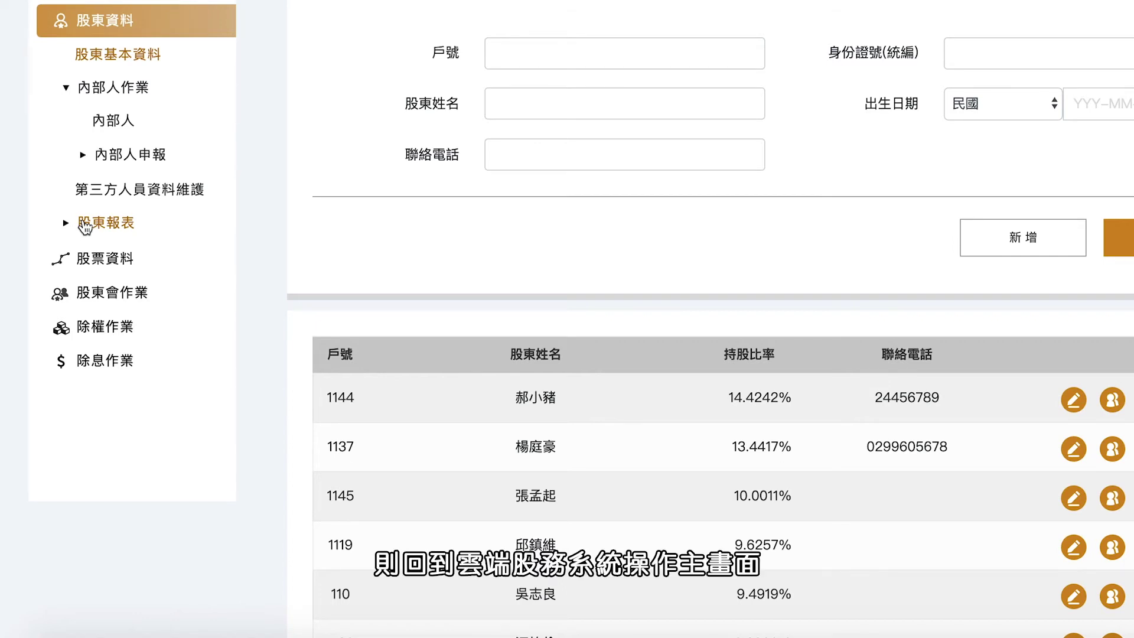
Step: Generate the 股東資料檢核表 report sorted by 戶號 in 遞增 order
{"action": "left_click", "coordinate": [84, 226]}
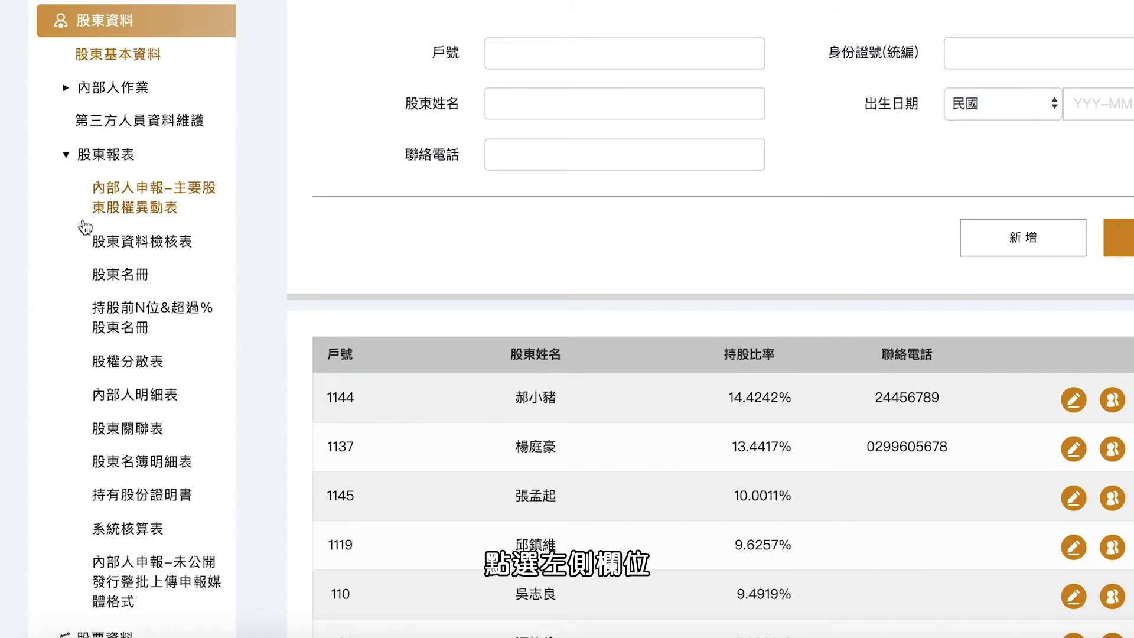
{"action": "left_click", "coordinate": [117, 244]}
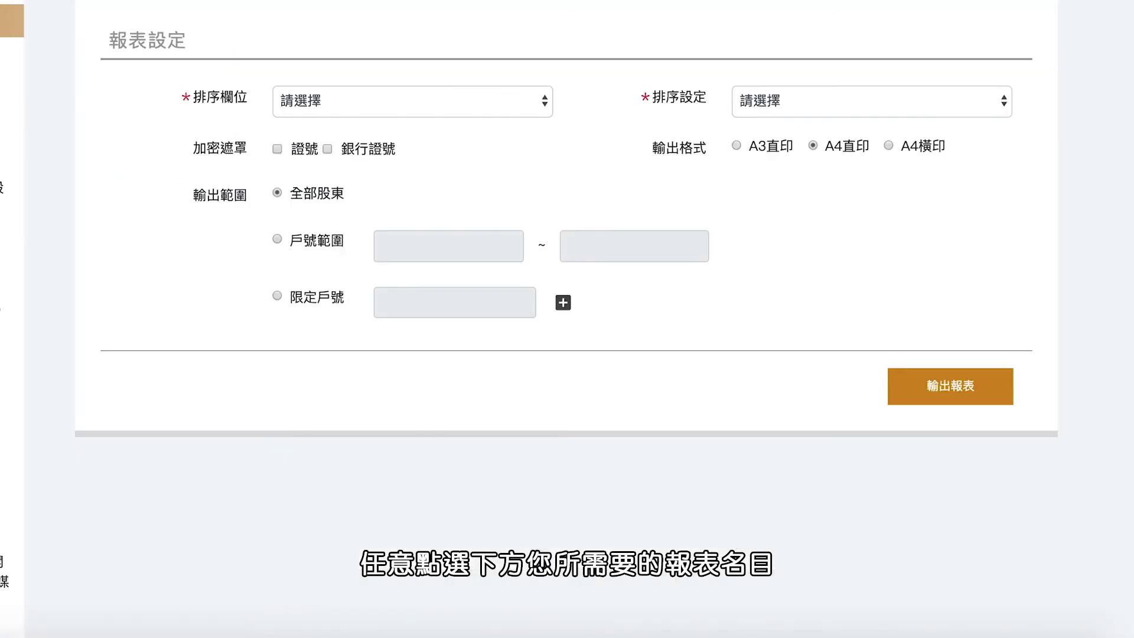
{"action": "left_click", "coordinate": [392, 101]}
{"action": "left_click", "coordinate": [391, 118]}
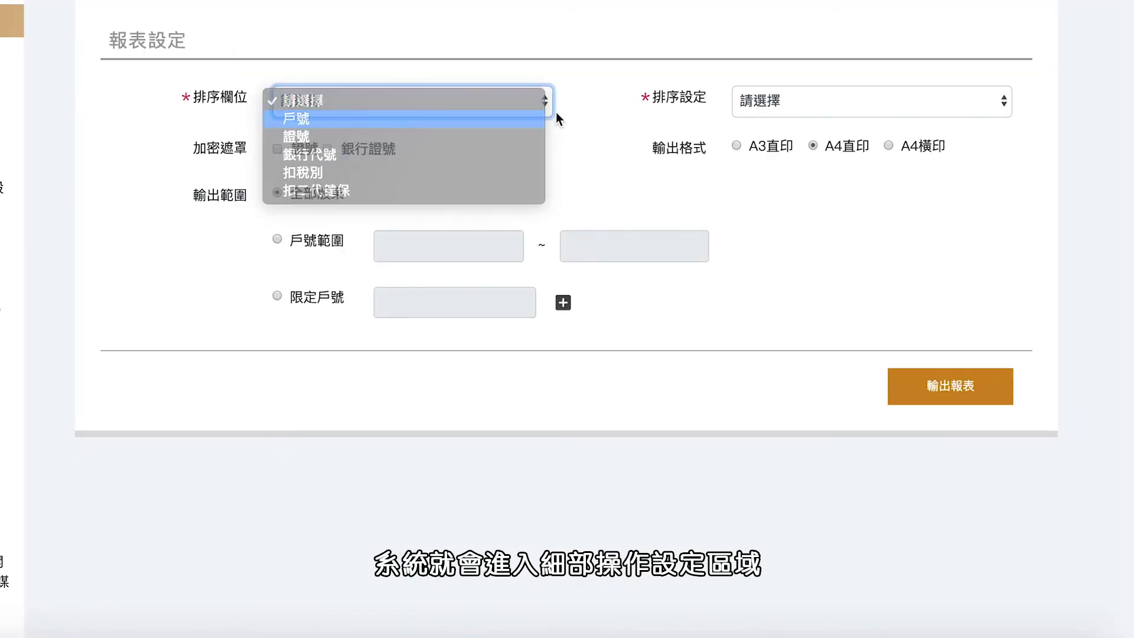
{"action": "left_click", "coordinate": [781, 104]}
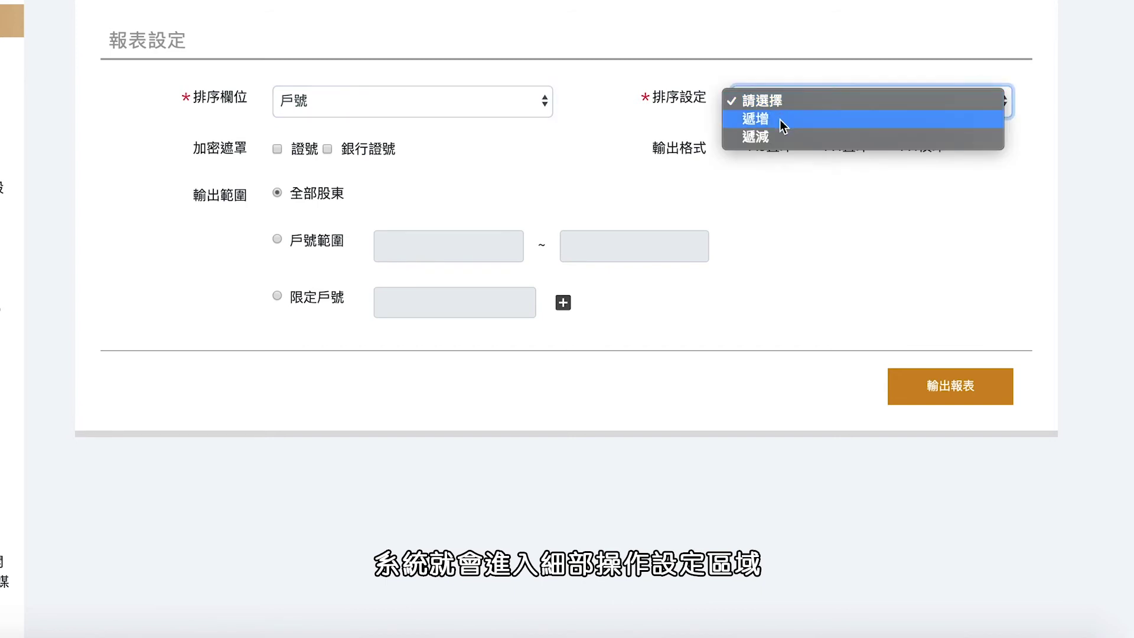
{"action": "left_click", "coordinate": [779, 119]}
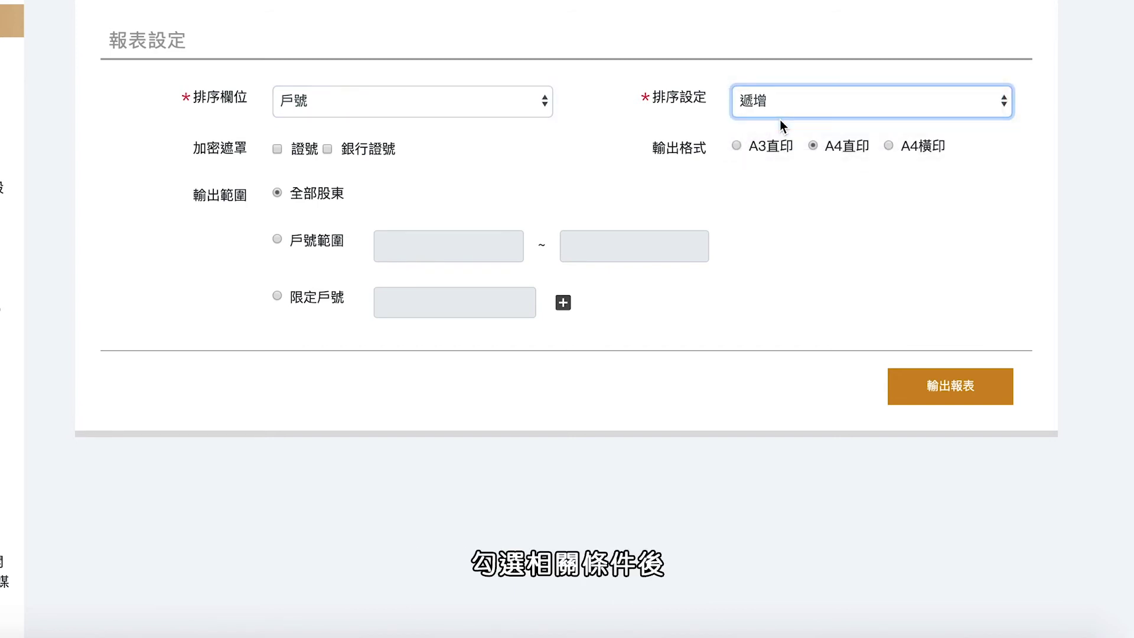
{"action": "left_click", "coordinate": [900, 385]}
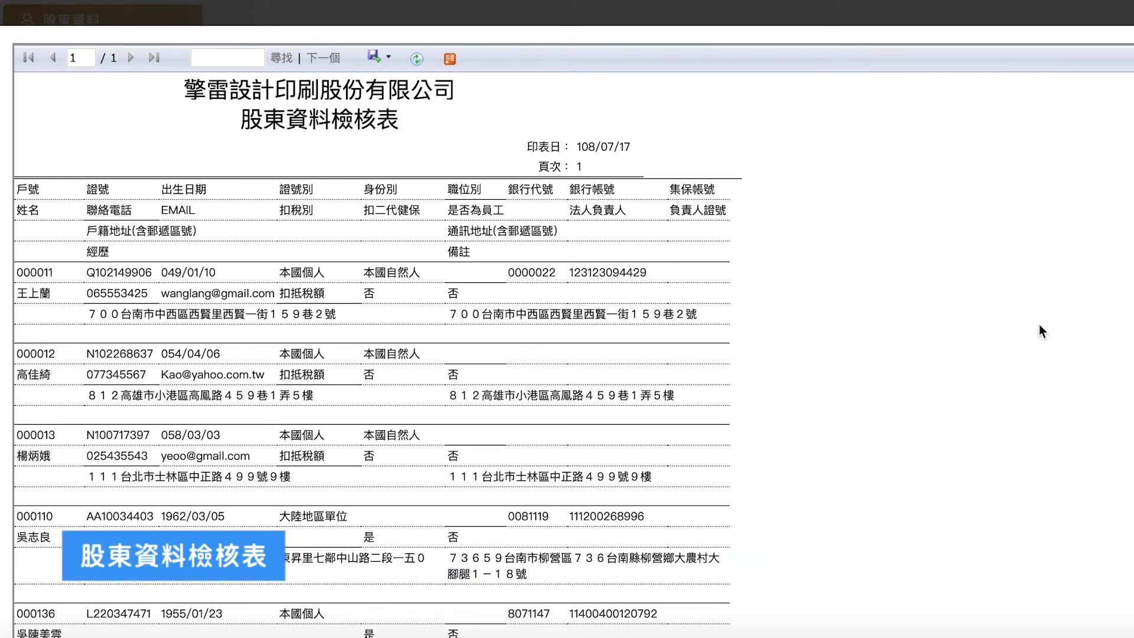
Step: Scroll through the generated shareholder report pages
{"action": "scroll", "coordinate": [1039, 324], "scroll_direction": "down", "scroll_amount": 3}
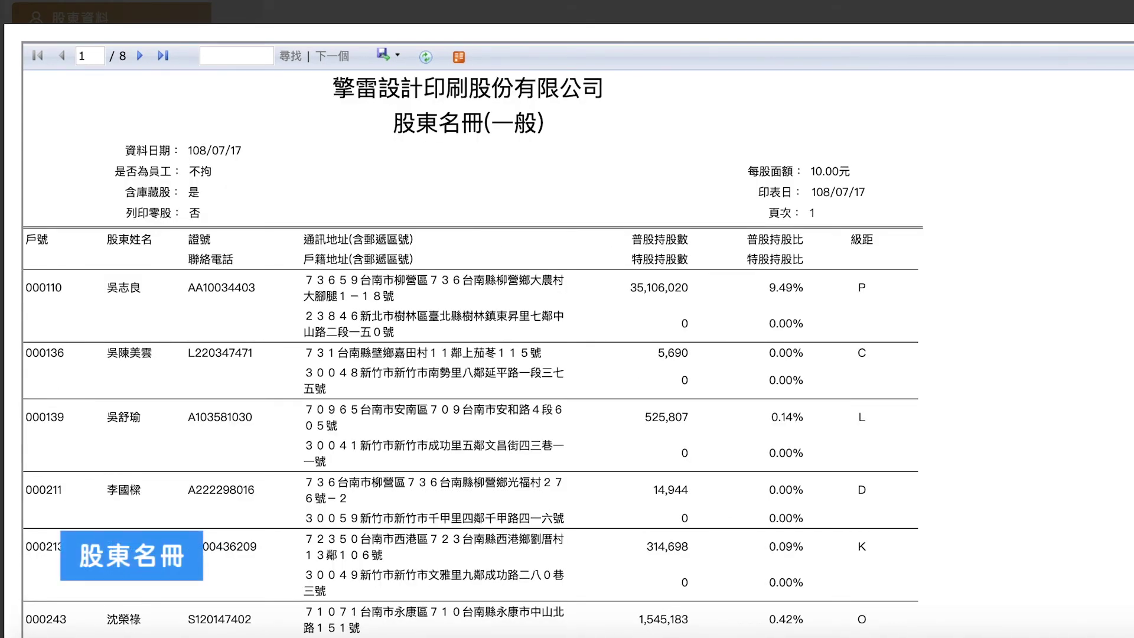
{"action": "scroll", "coordinate": [472, 354], "scroll_direction": "down", "scroll_amount": 4}
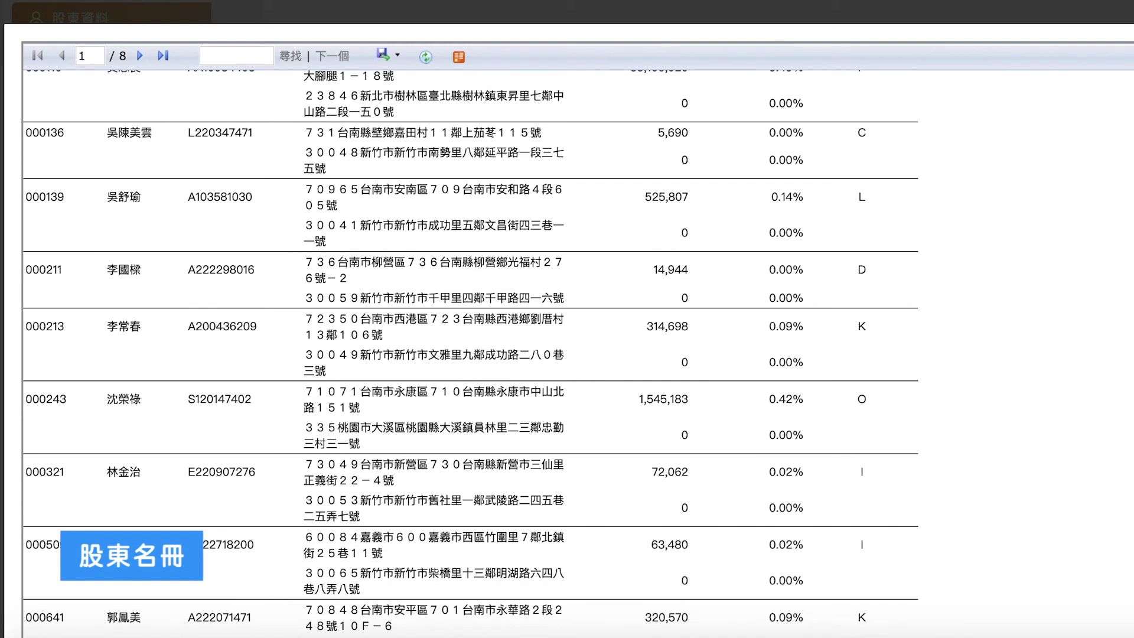